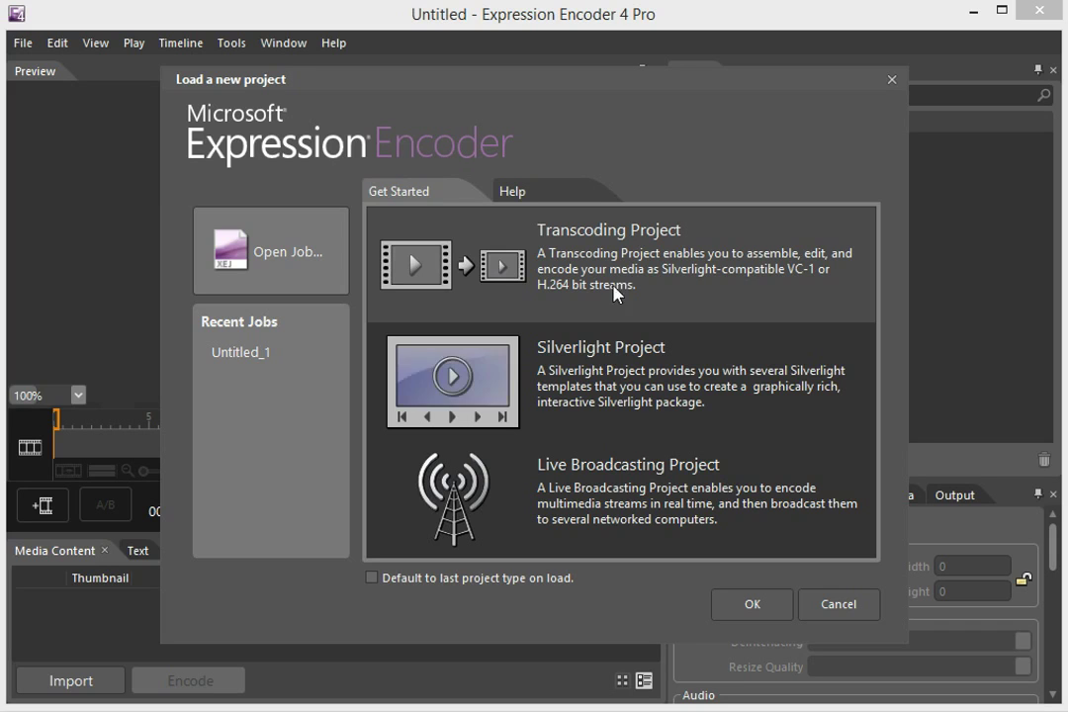
Create a Transcoding Project from the Load a new project dialog.
double_click(579, 251)
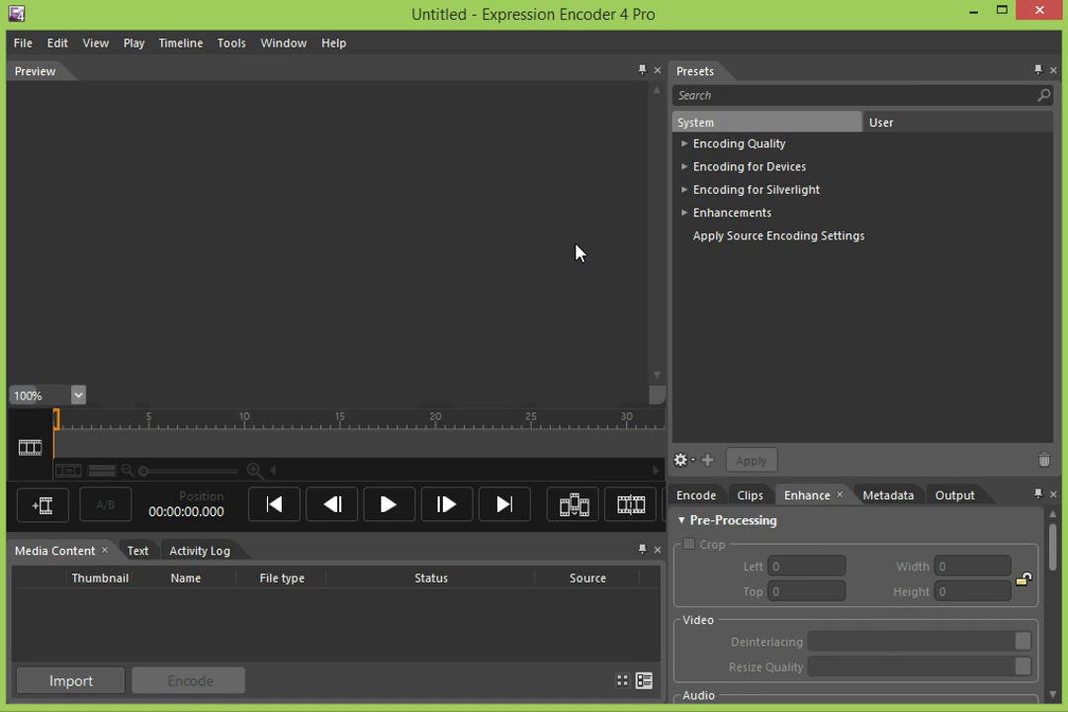
Import ScreenCapture_9-6-2014 6.30.27 PM from the Desktop into the project.
left_click(83, 685)
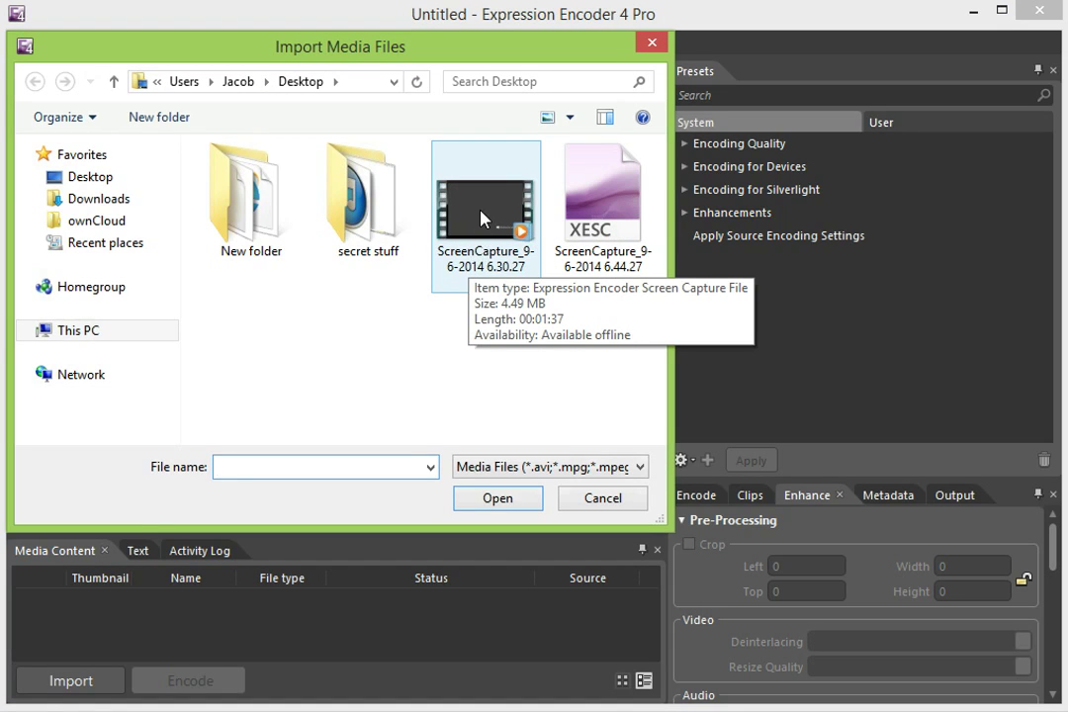
left_click(482, 217)
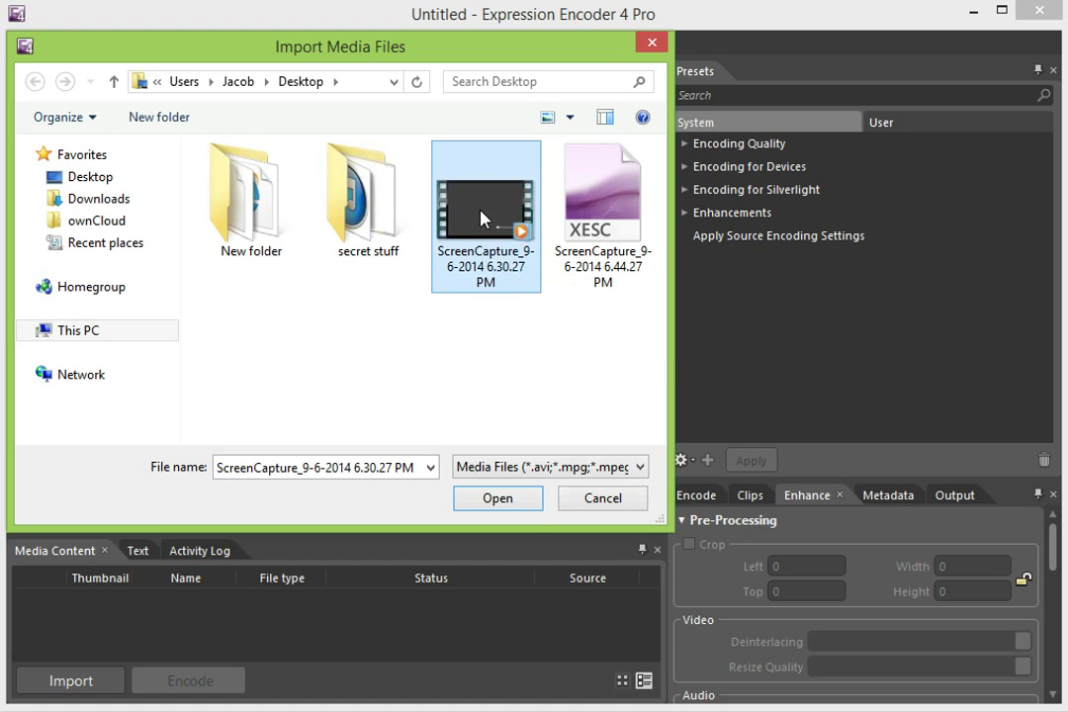
left_click(515, 505)
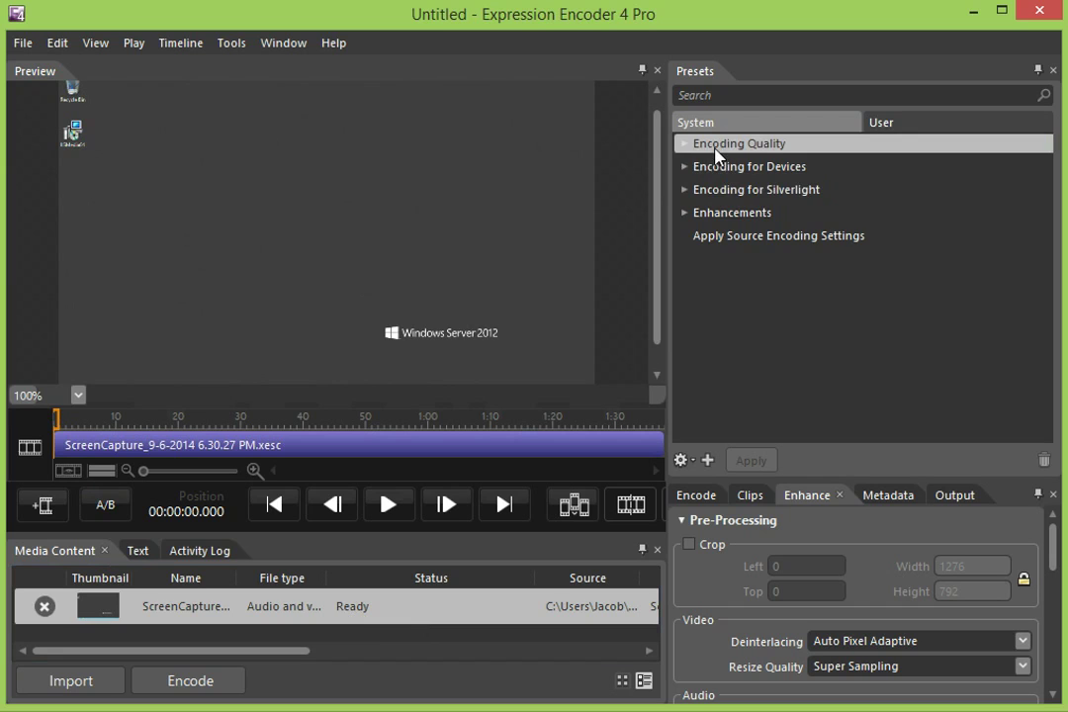
Choose the Balanced preset under Encoding Quality.
left_click(683, 145)
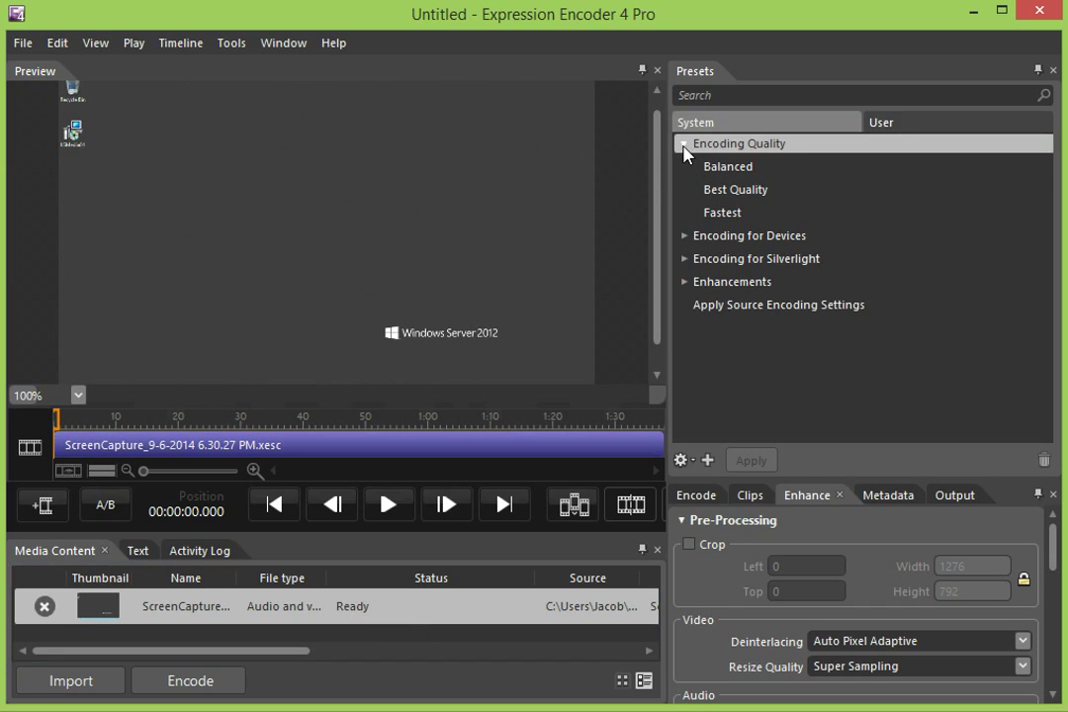
left_click(686, 174)
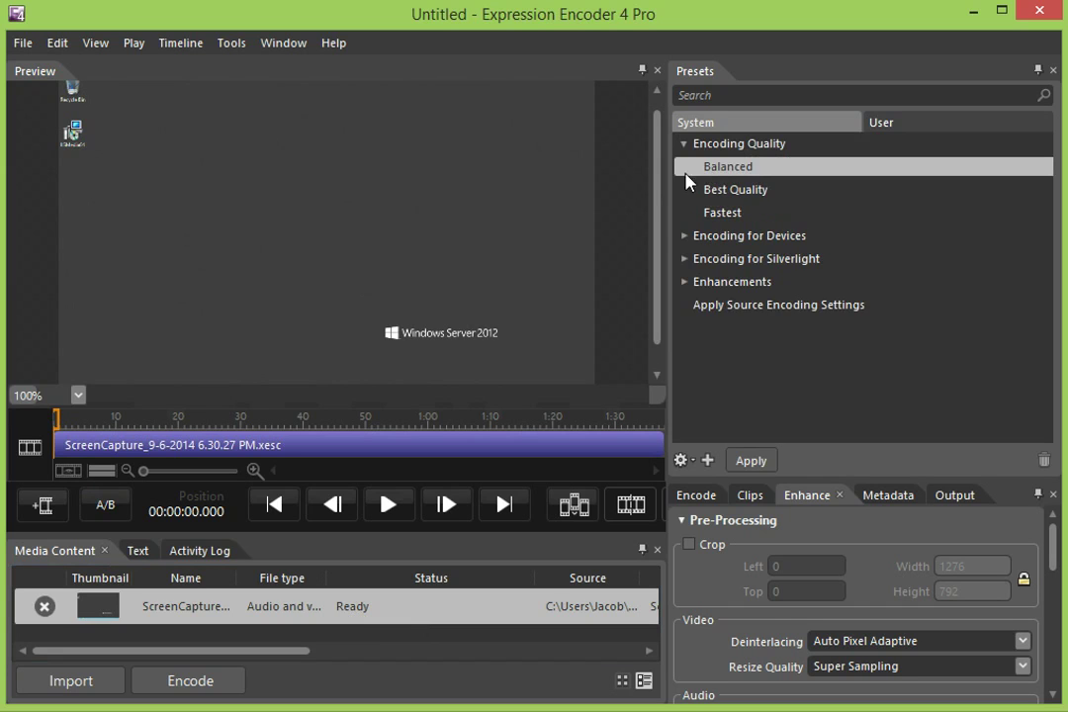
left_click(686, 236)
Browse the WMV presets under Encoding for Devices, then collapse the list.
left_click(695, 261)
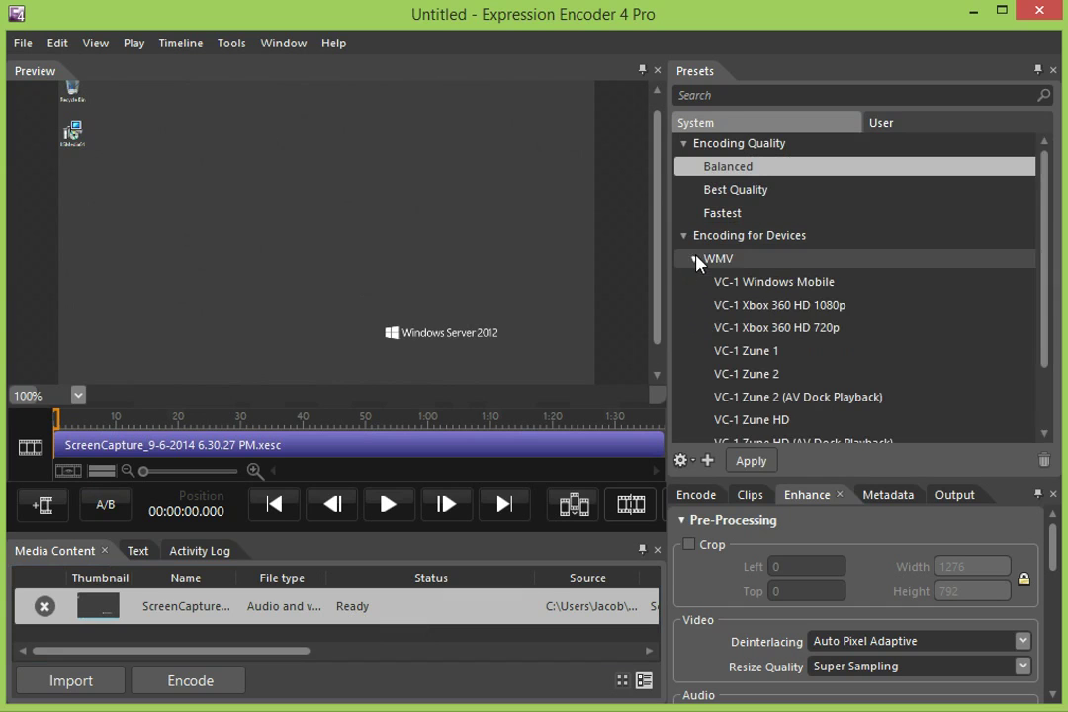
left_click(694, 260)
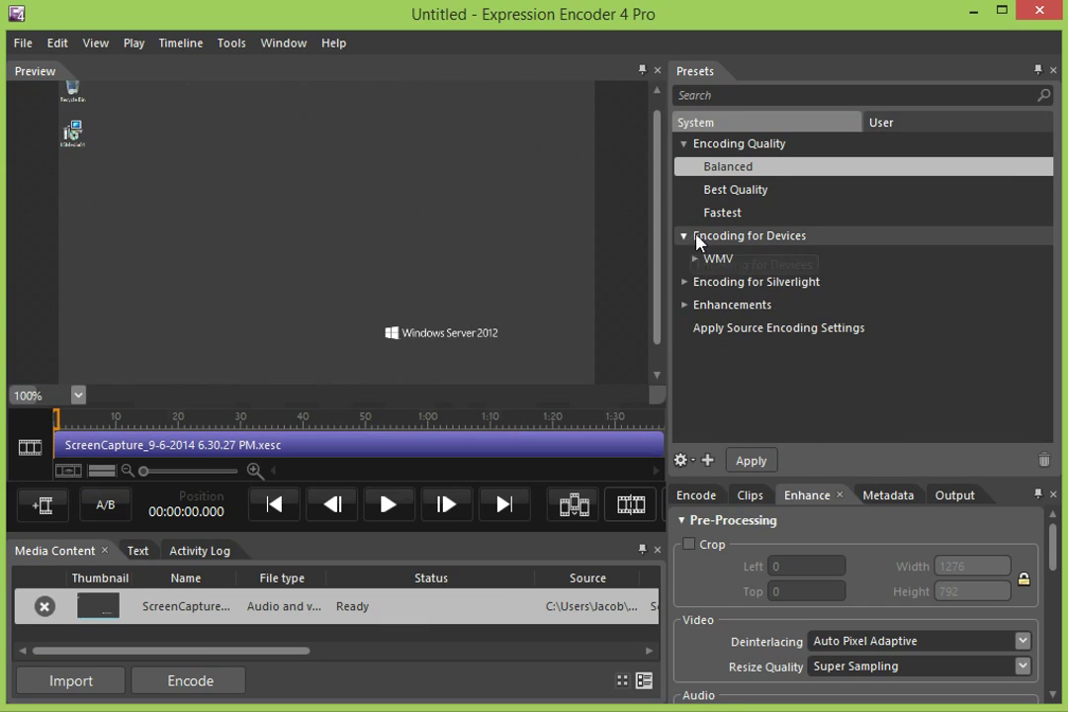
left_click(695, 260)
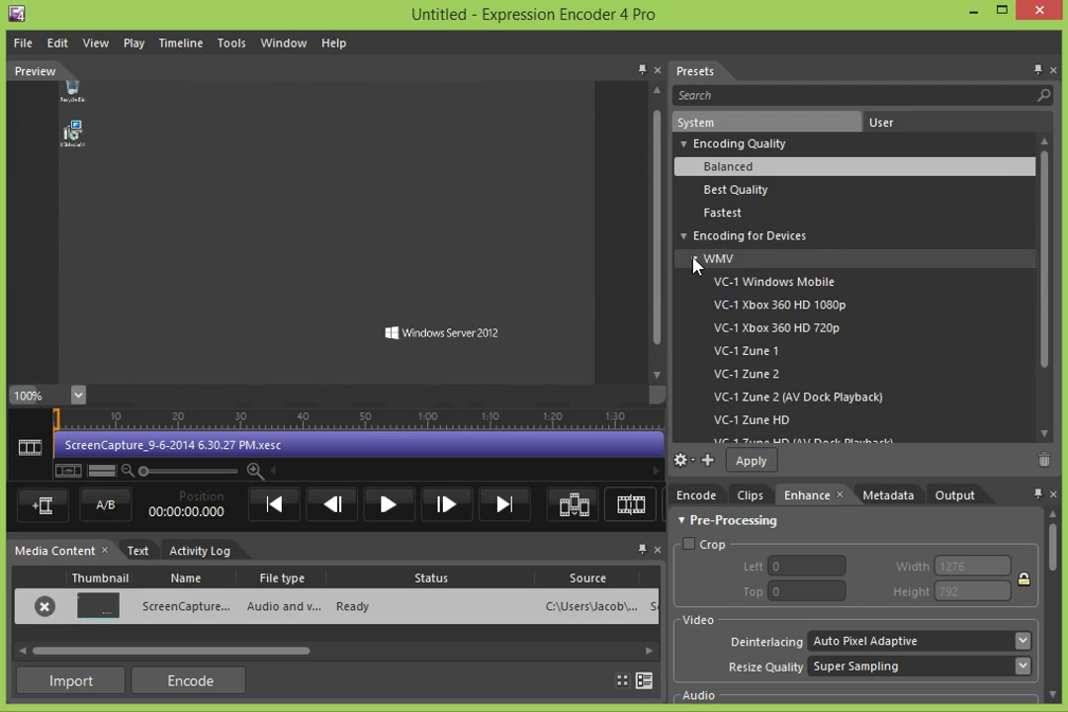
mouse_move(773, 293)
scroll(774, 293, "down", 1)
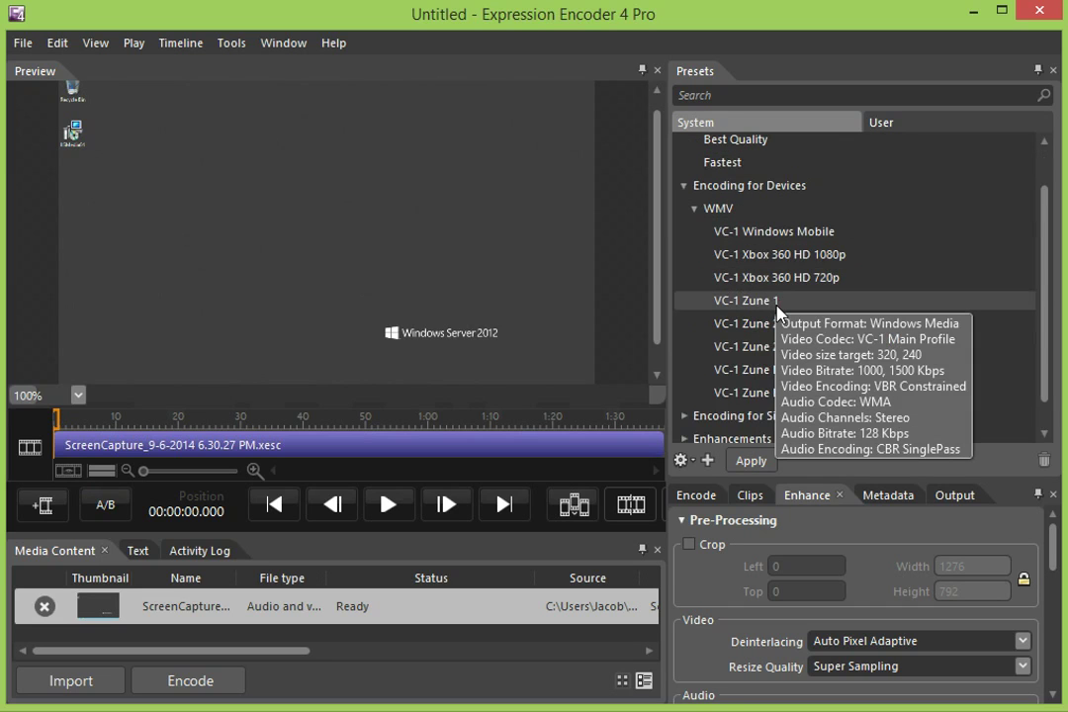
scroll(782, 342, "down", 1)
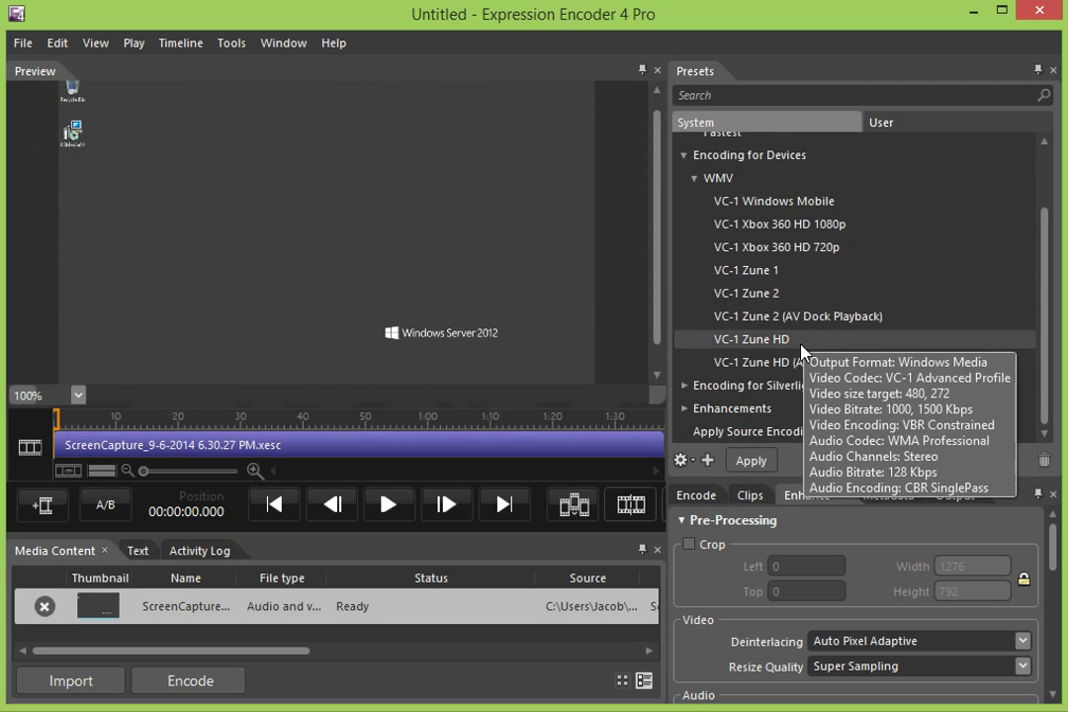
mouse_move(808, 380)
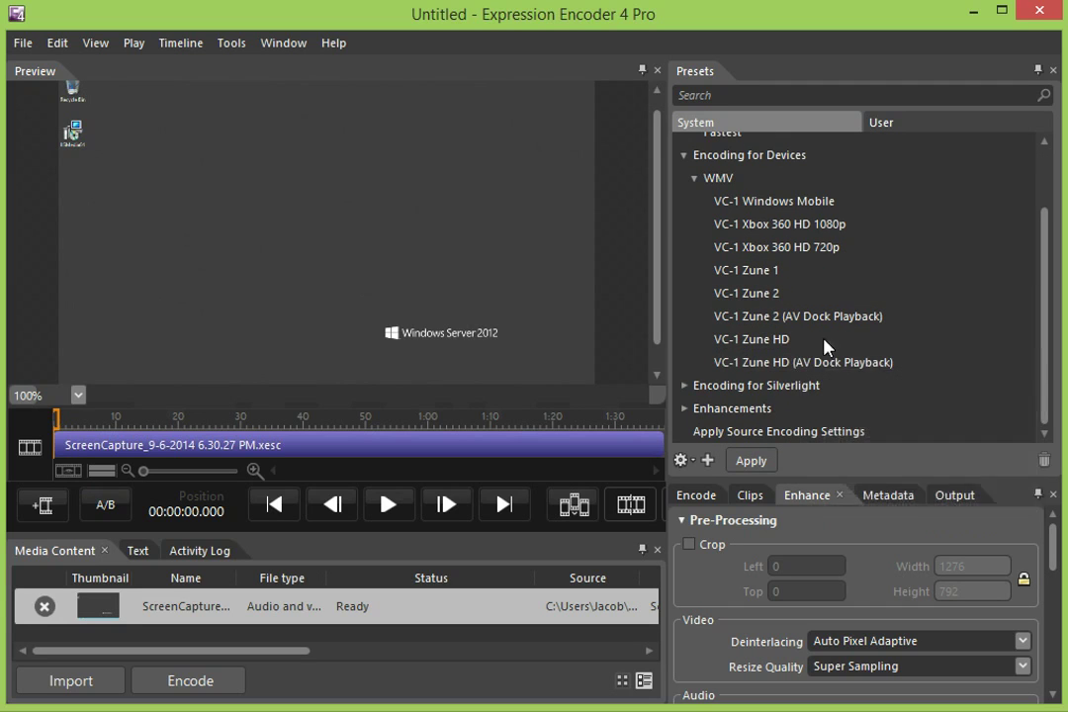
mouse_move(866, 345)
mouse_move(797, 203)
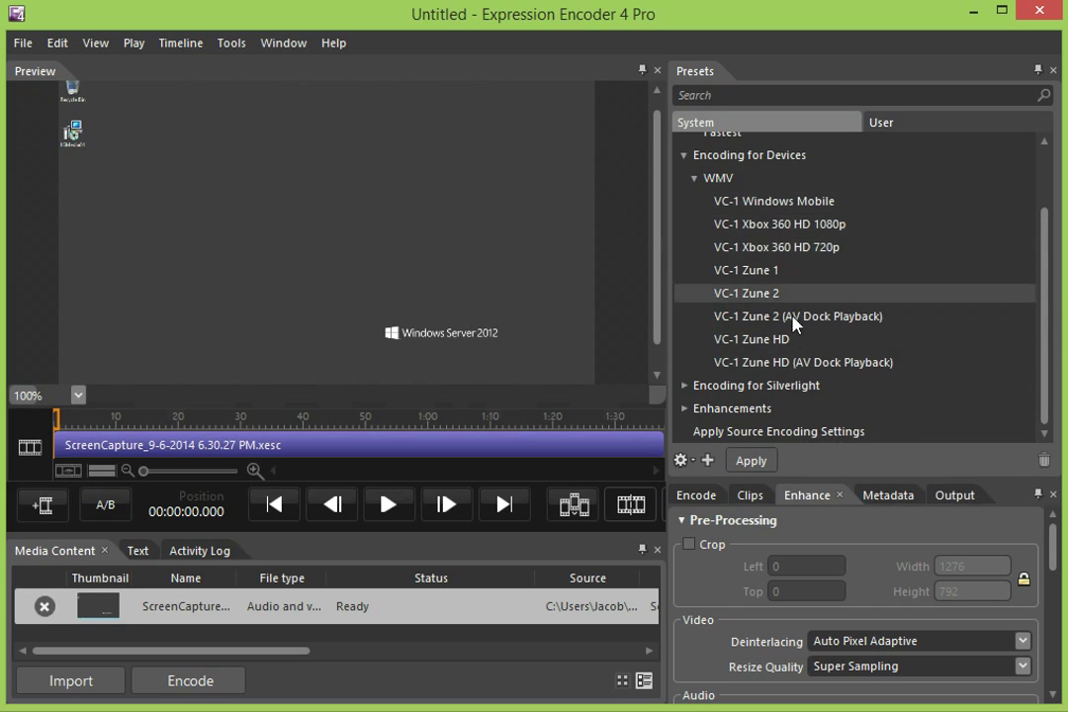
mouse_move(803, 356)
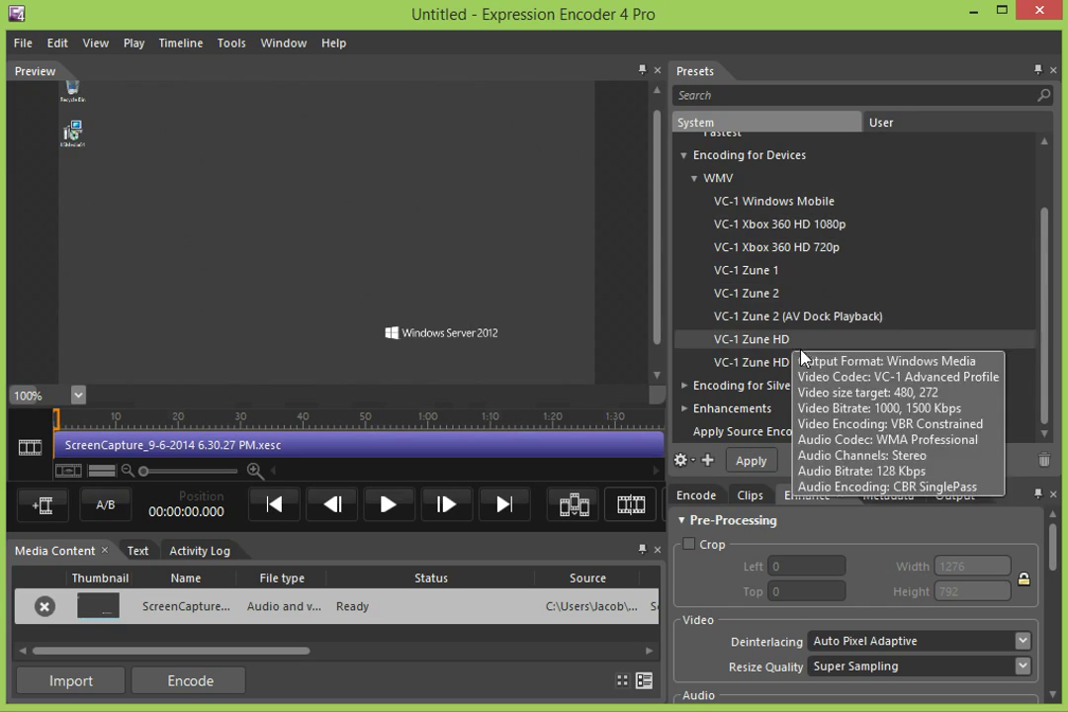
left_click(695, 179)
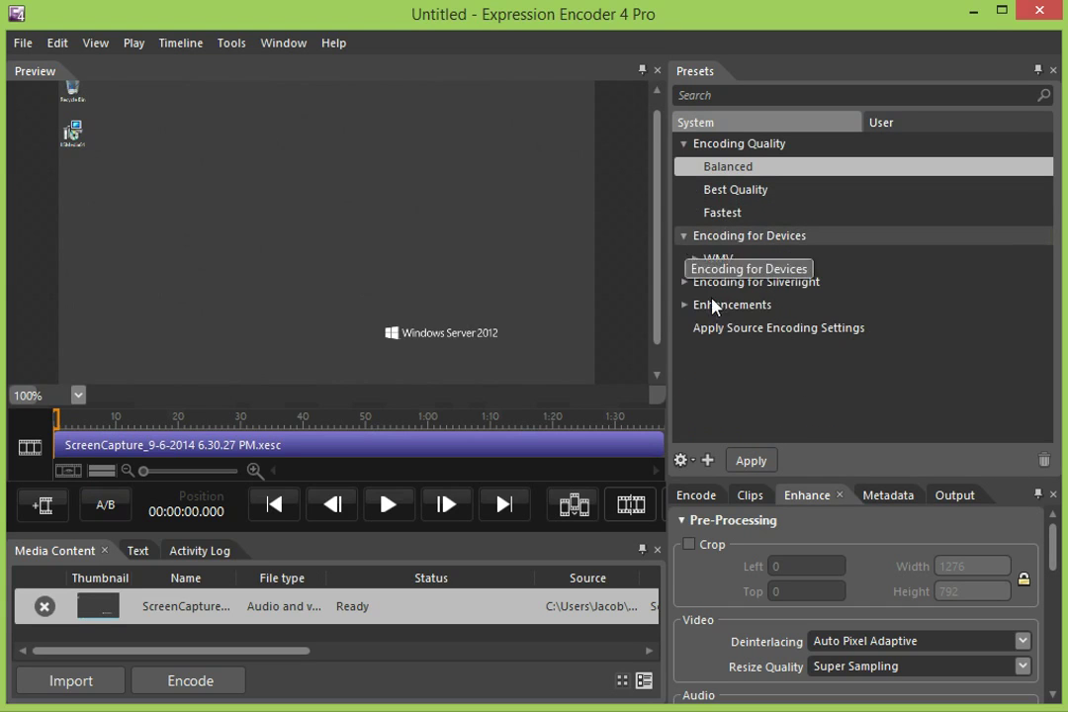
Under Encoding for Silverlight > IIS Smooth Streaming, select VC-1 IIS Smooth Streaming - HD 720p VBR.
left_click(684, 282)
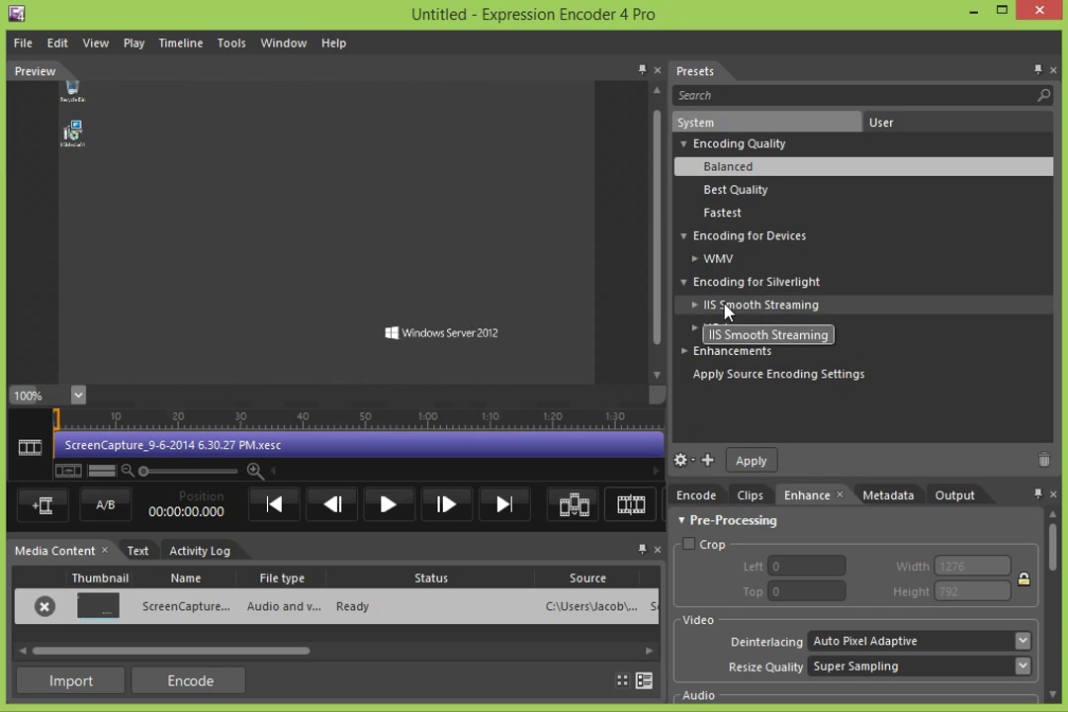
left_click(694, 306)
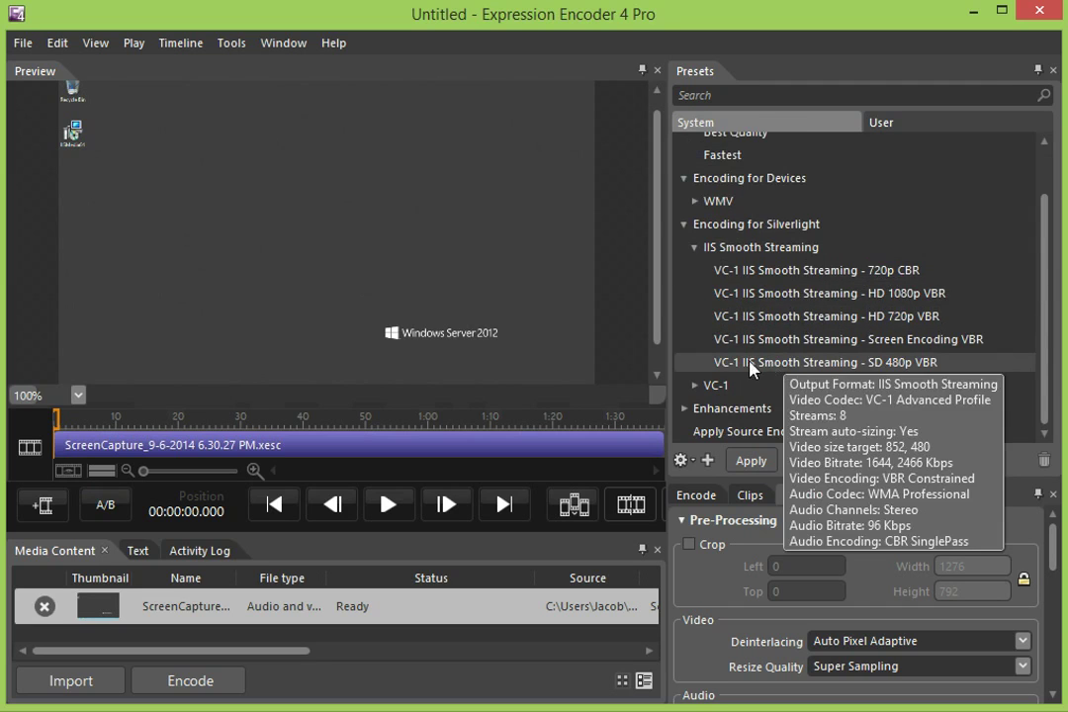
left_click(695, 386)
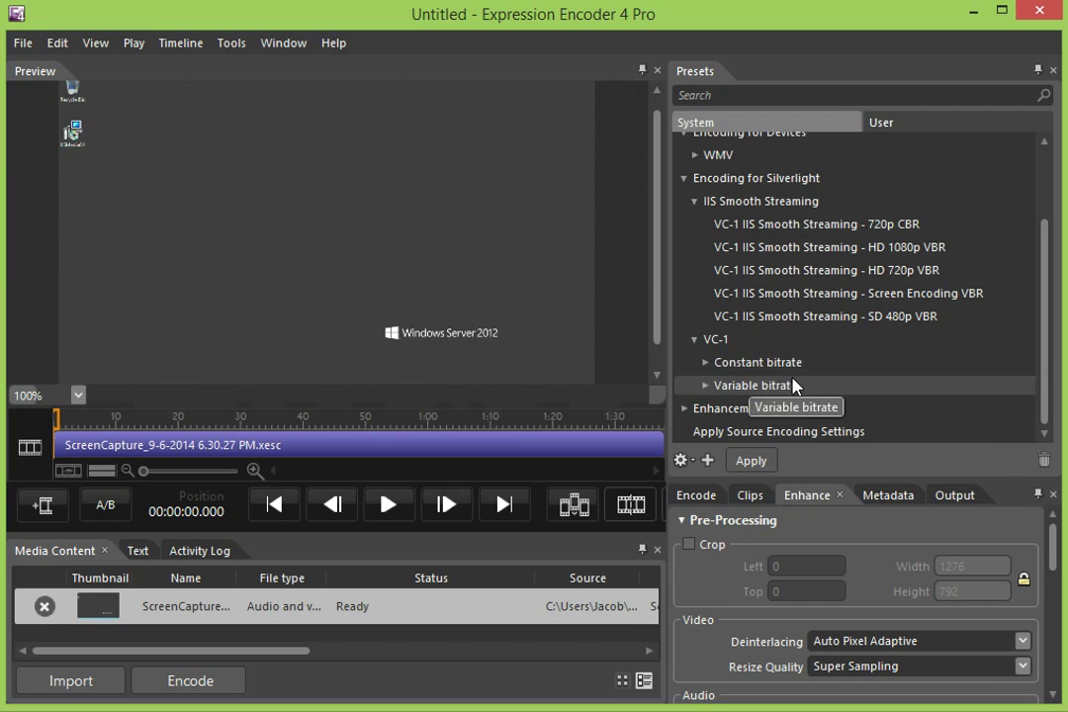
scroll(789, 382, "up", 2)
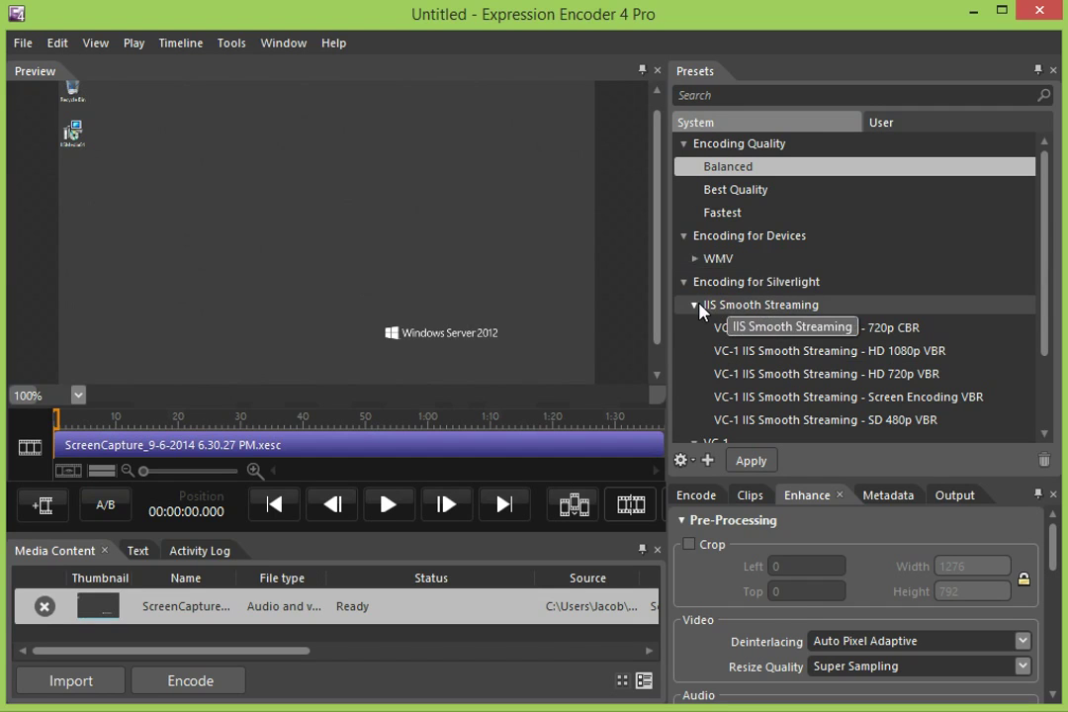
scroll(747, 282, "down", 2)
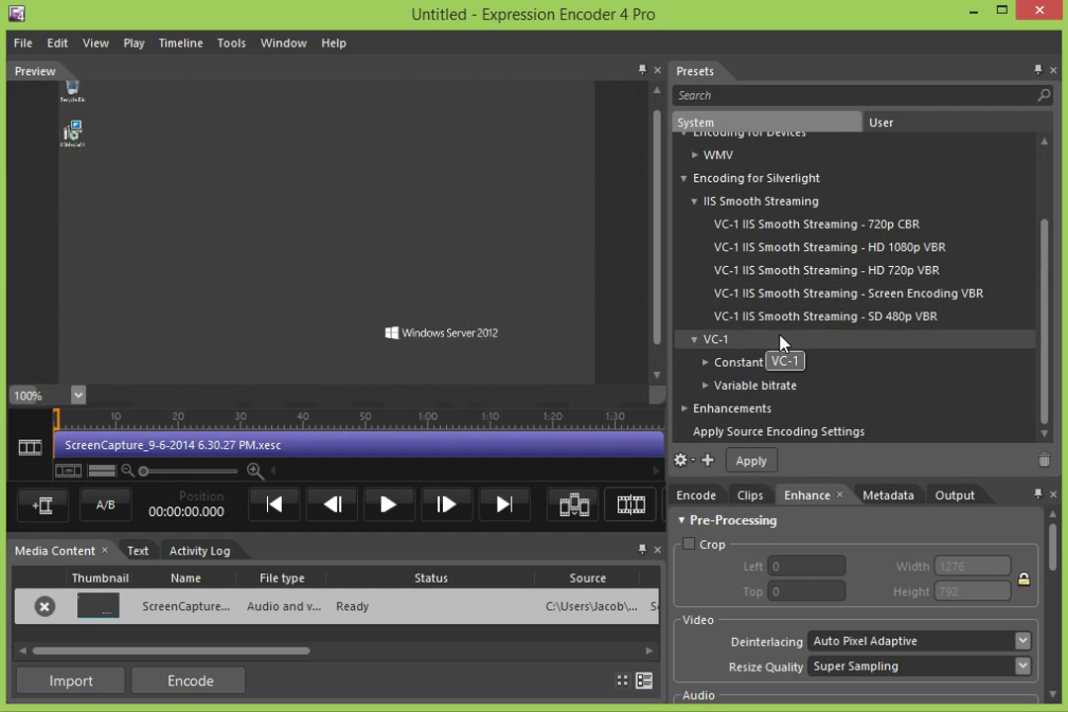
scroll(787, 354, "up", 1)
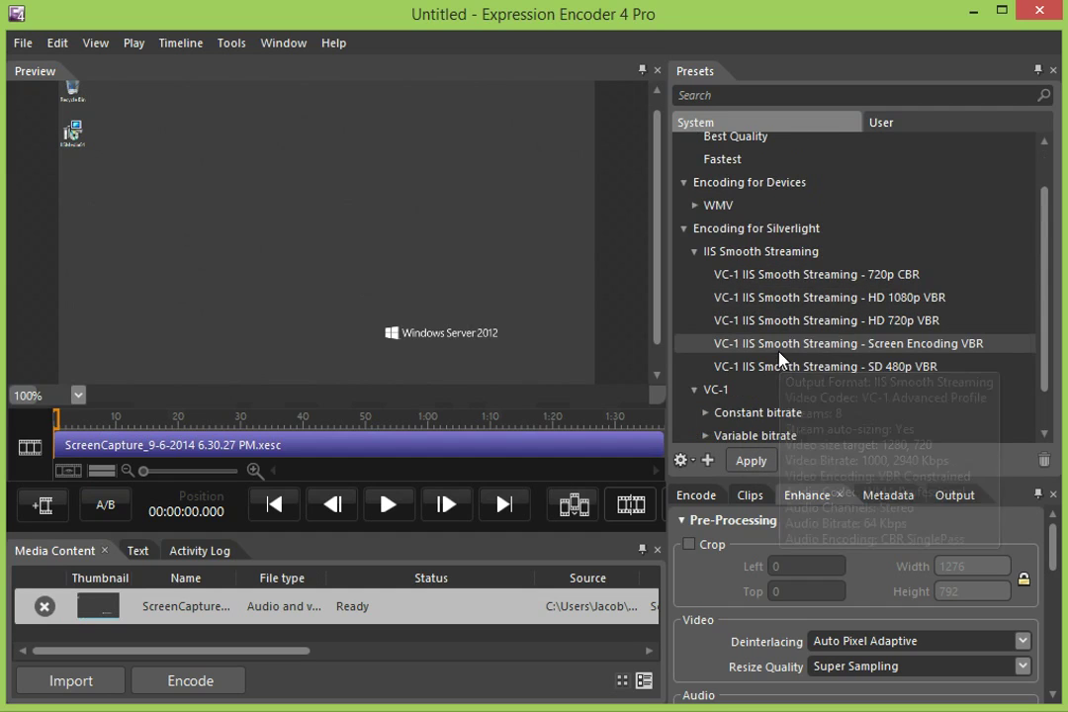
mouse_move(811, 343)
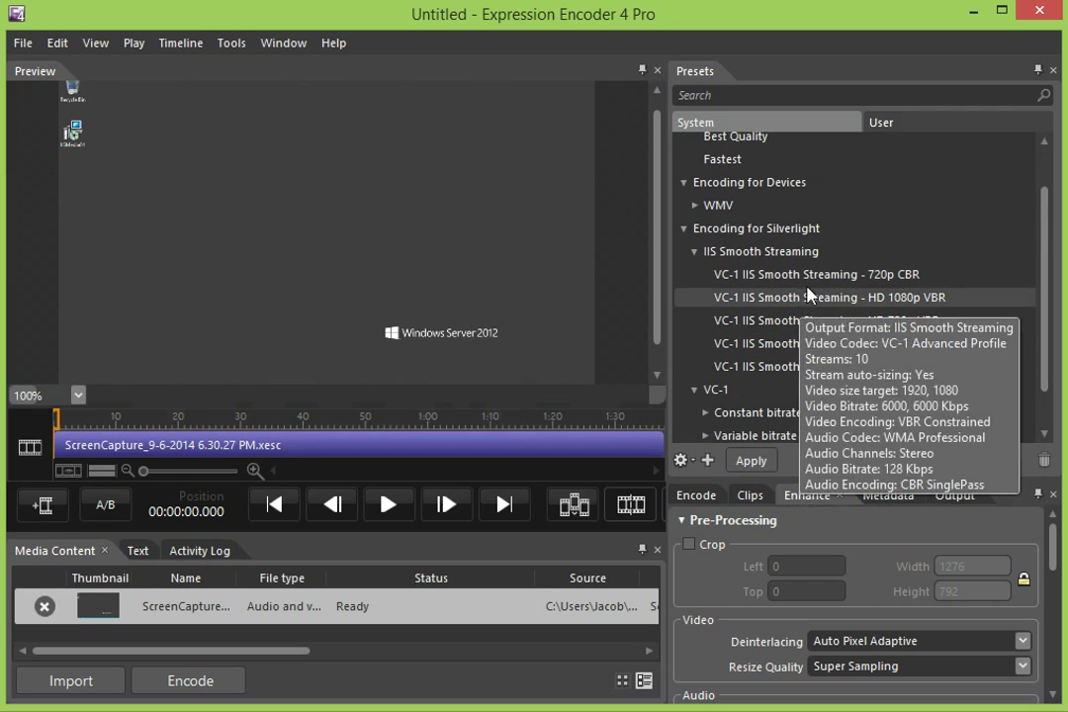
mouse_move(812, 284)
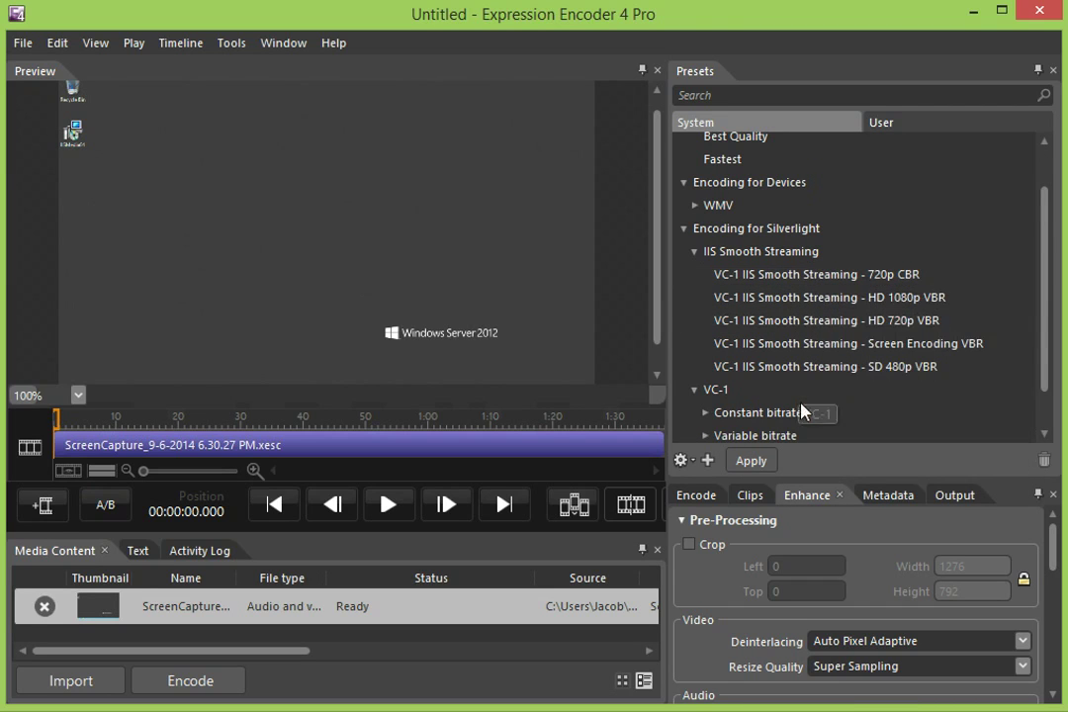
left_click(888, 330)
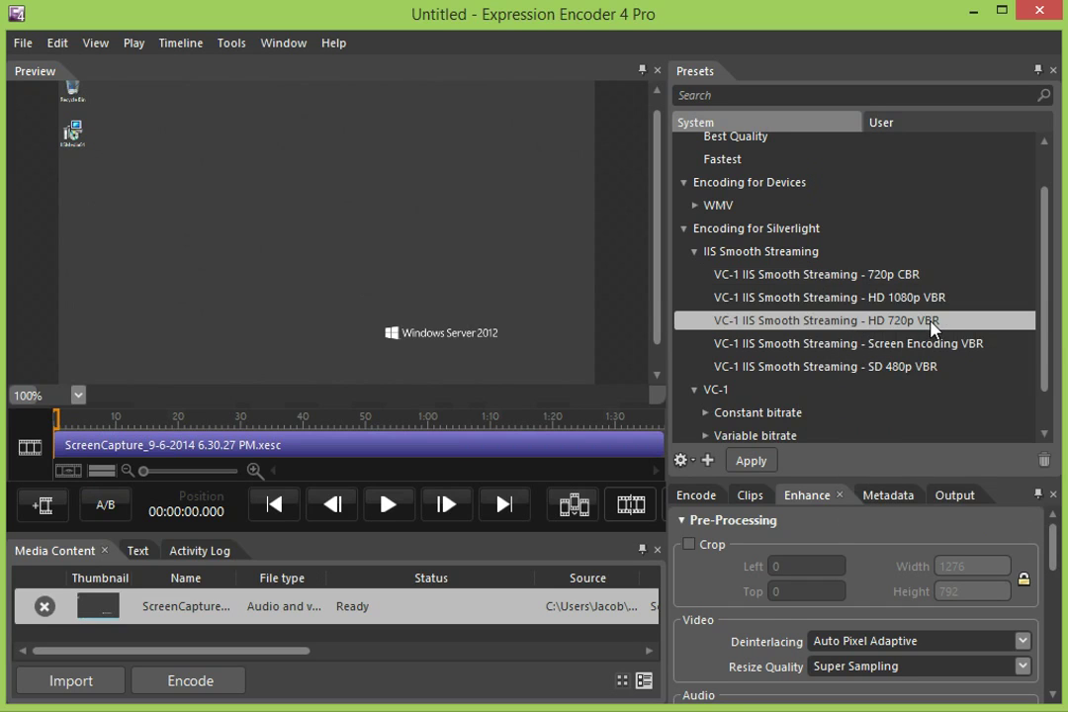
Apply the preset, keep IIS Smooth Streaming output with WMA Professional audio, and encode.
left_click(752, 461)
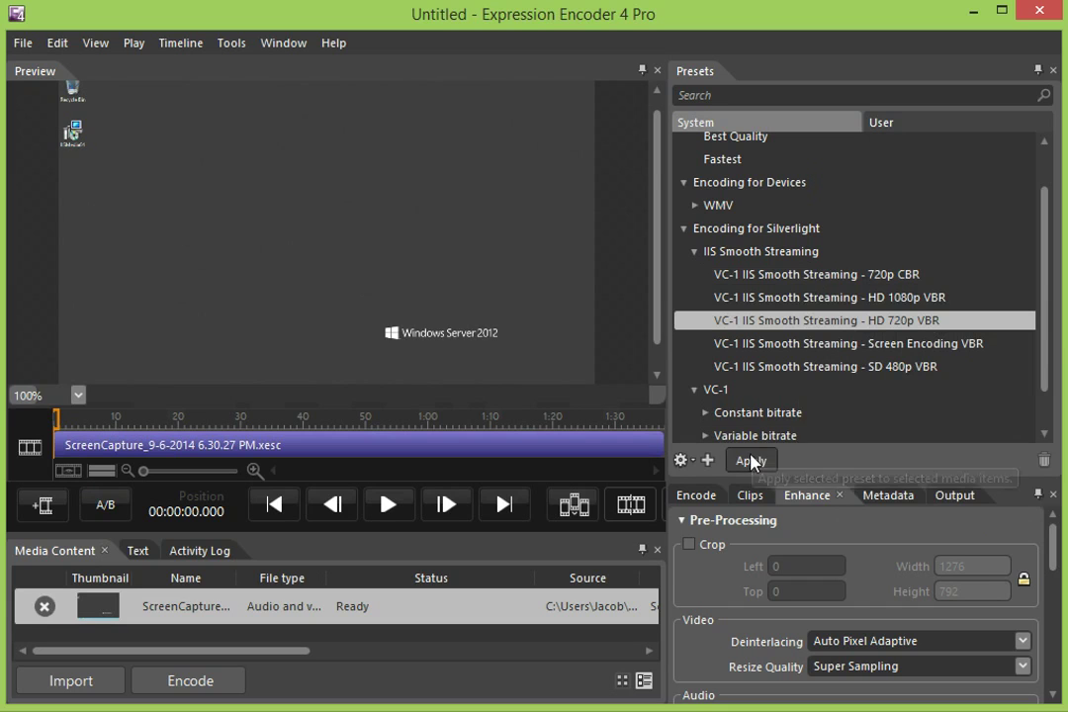
left_click(704, 498)
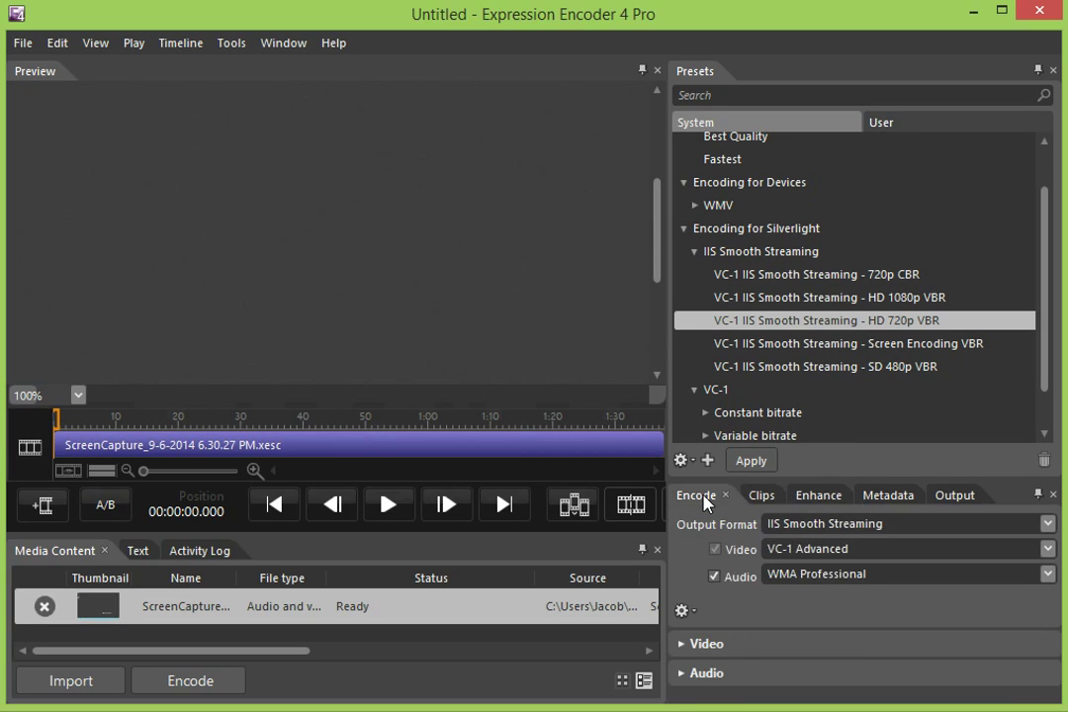
left_click(801, 527)
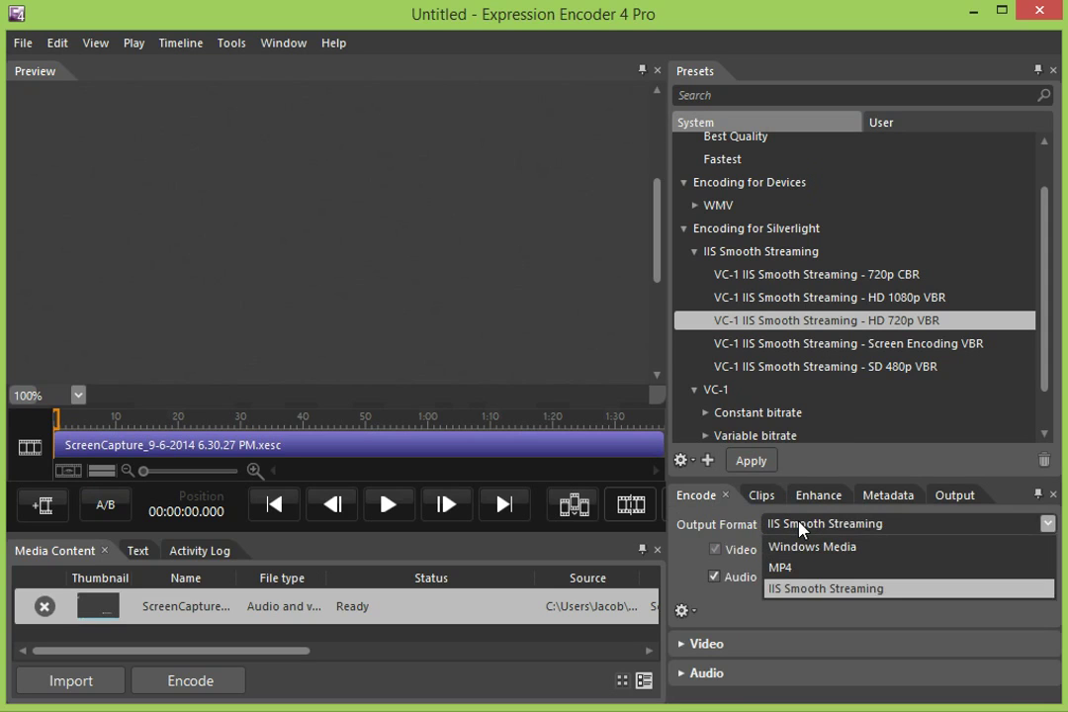
left_click(753, 523)
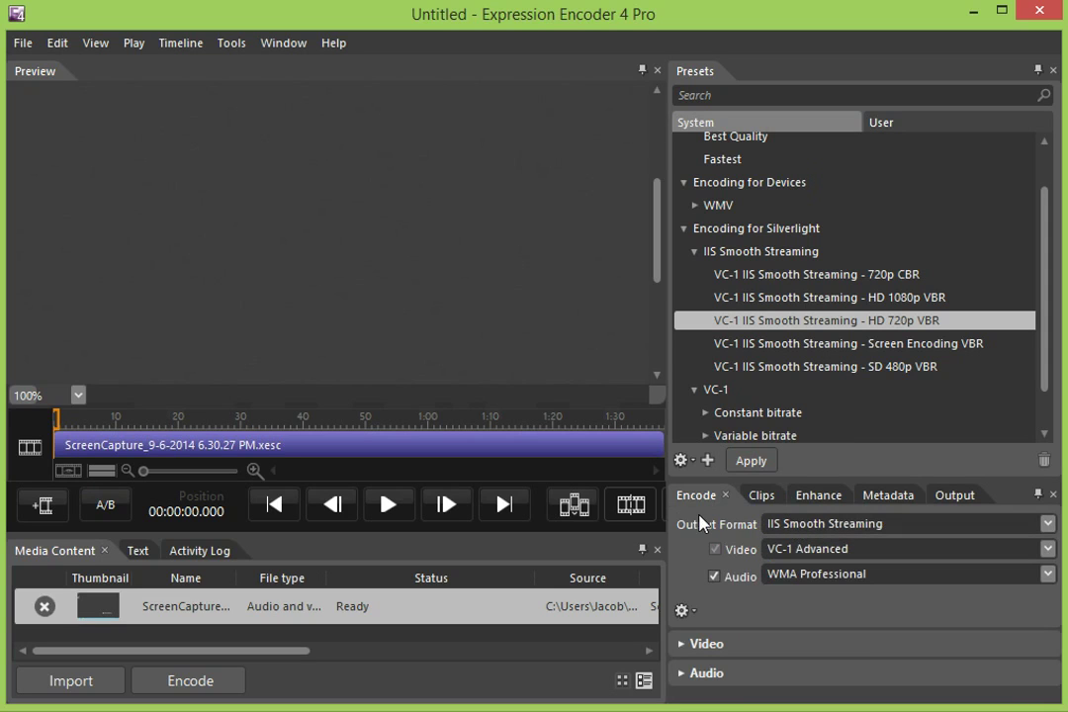
left_click(813, 574)
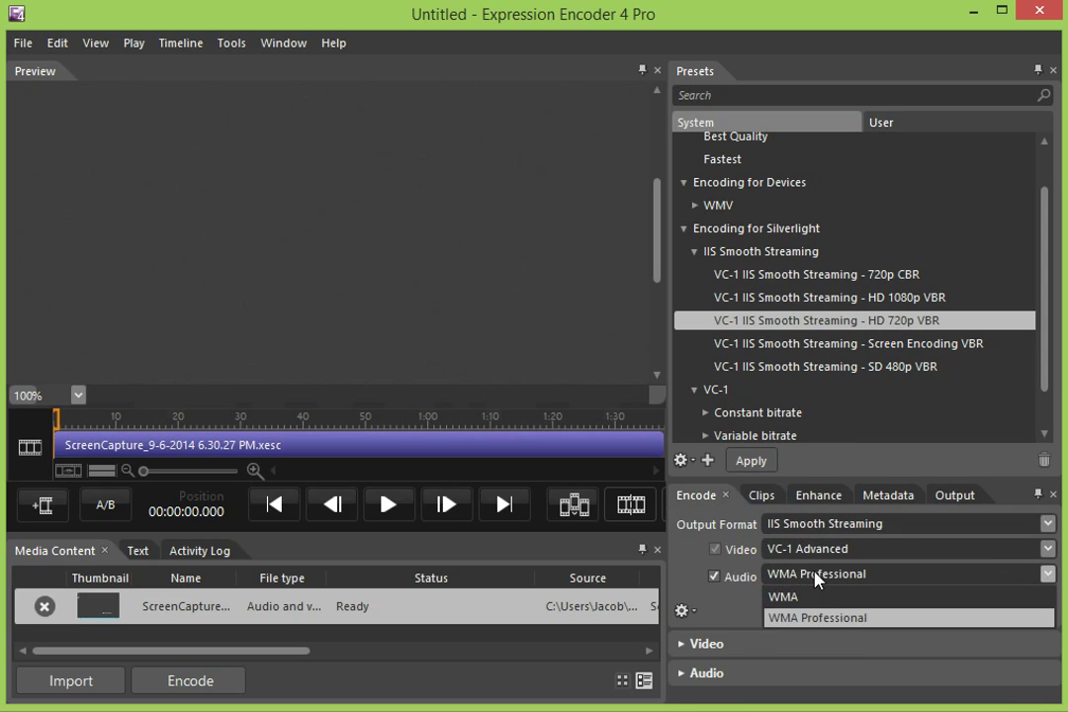
left_click(815, 576)
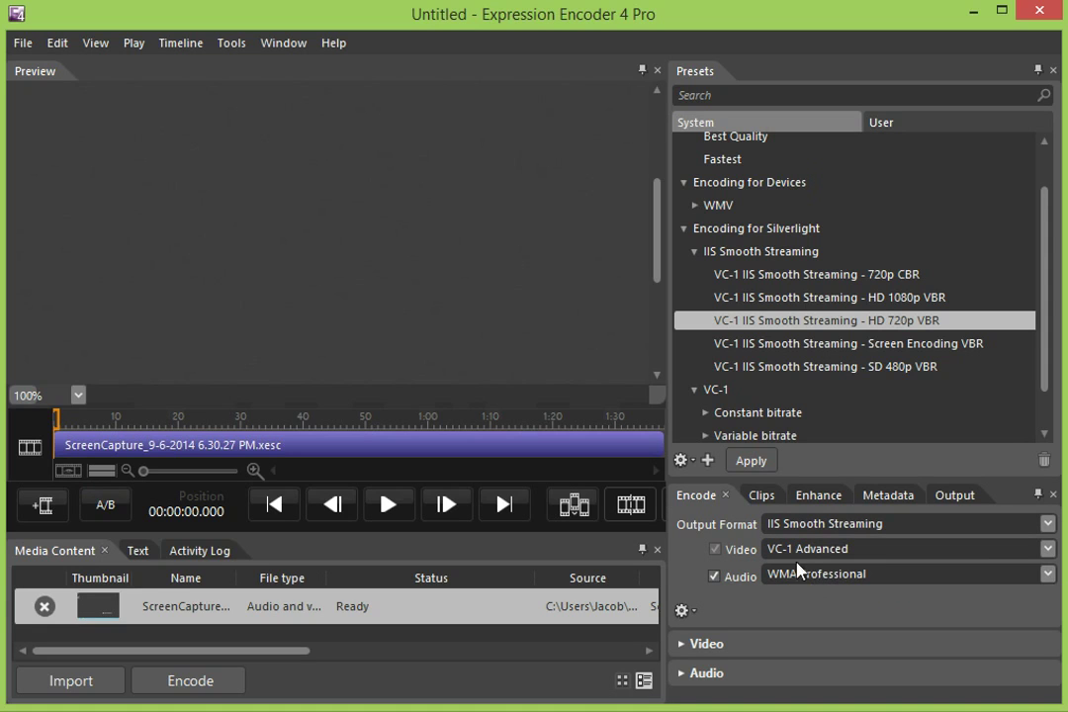
left_click(793, 526)
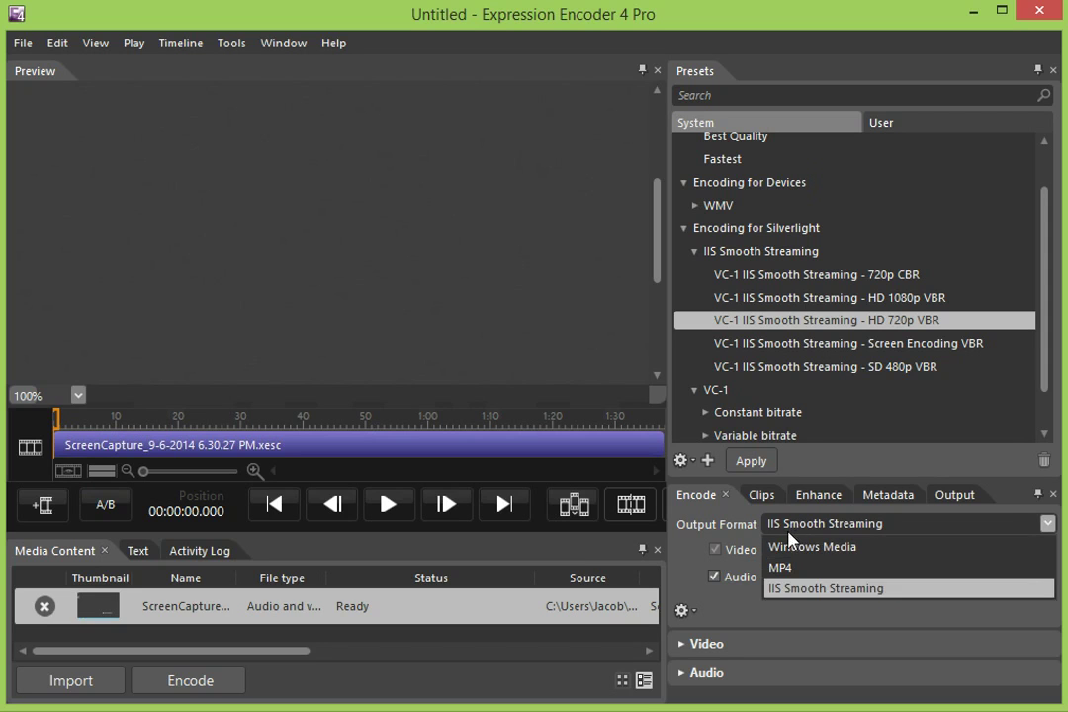
left_click(692, 528)
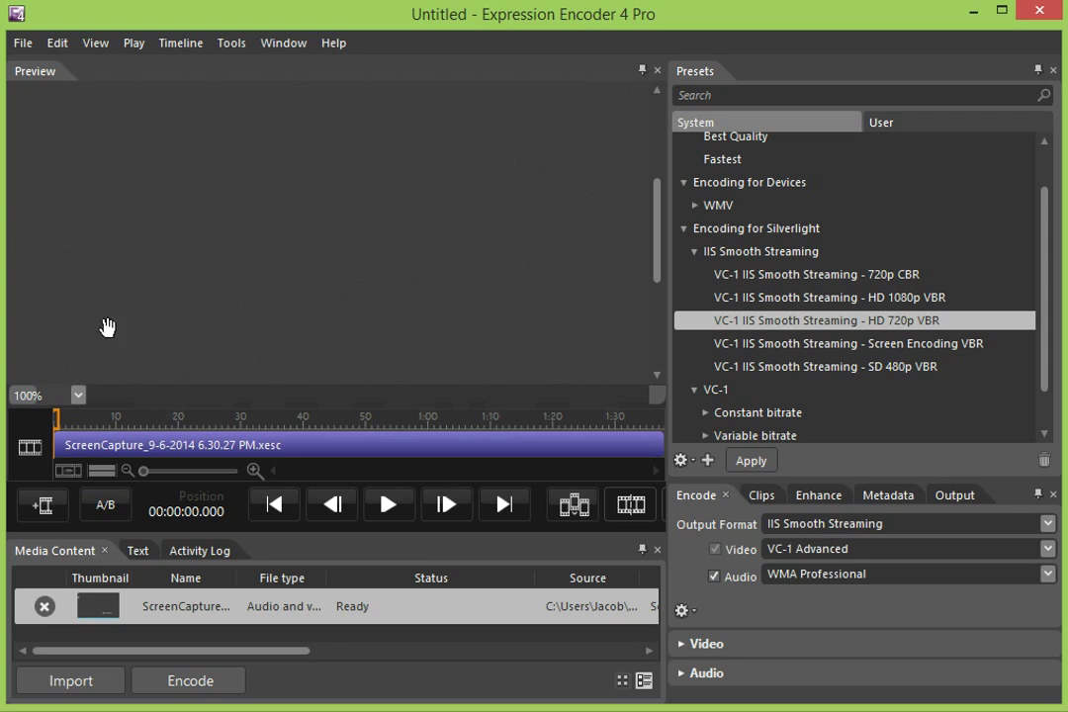
left_click(194, 683)
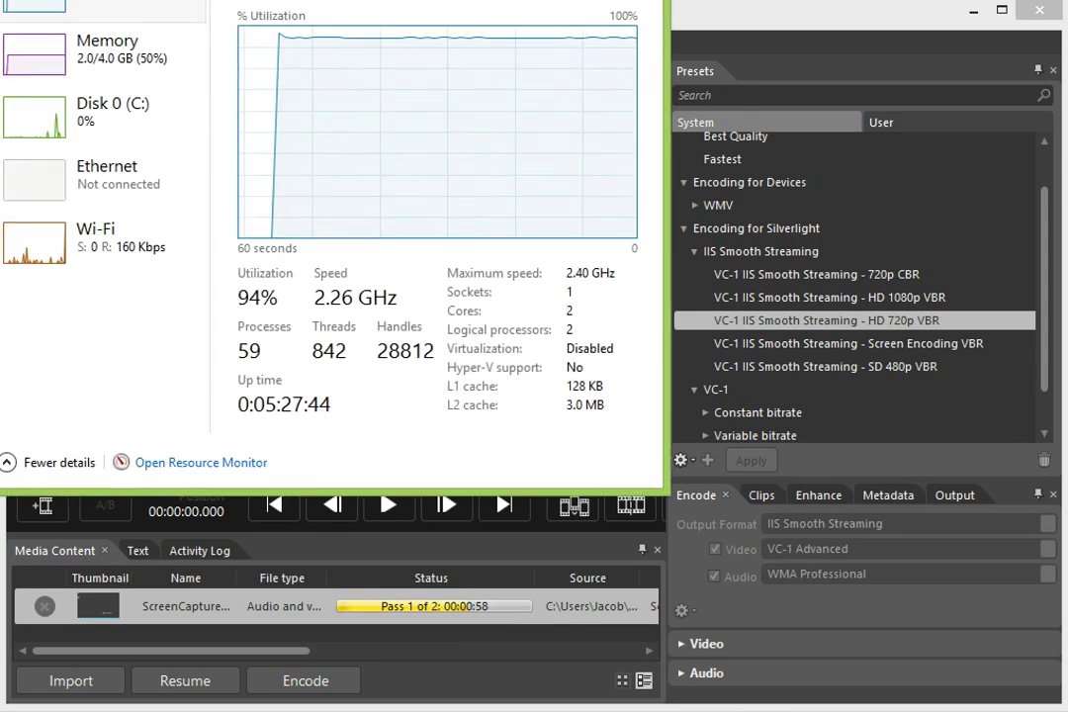
Drag Task Manager's Performance view over the encoder, showing CPU at 94%.
left_click_drag(155, 0, 283, 46)
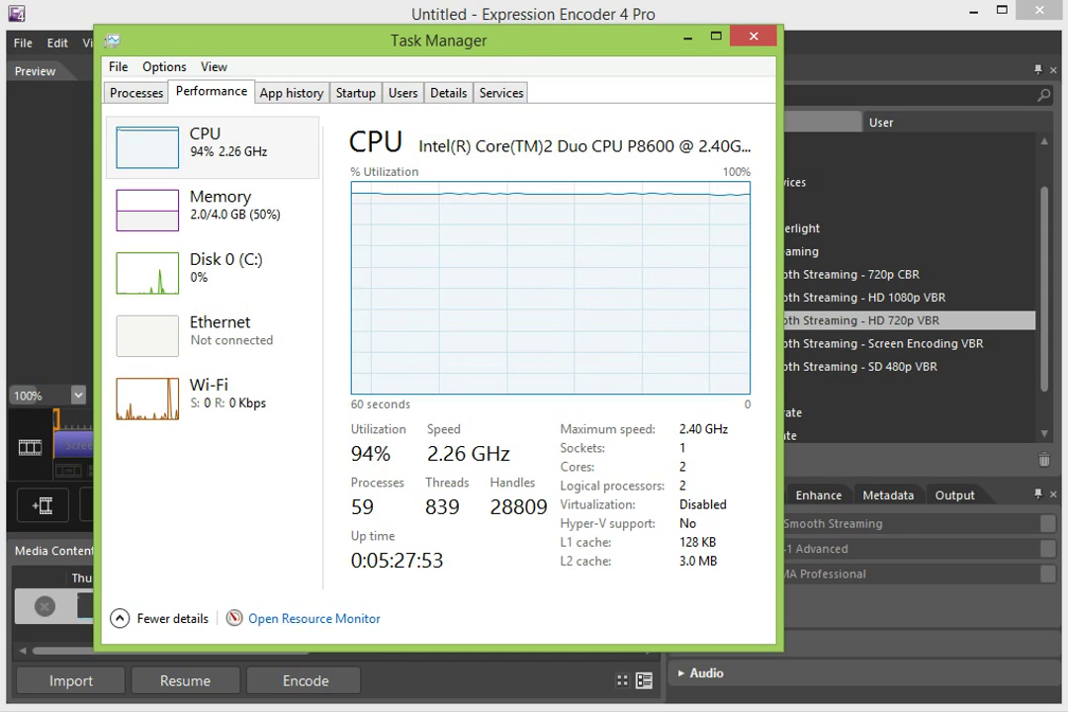
Move Task Manager off screen and open File Explorer at Documents with Win+E.
left_click_drag(477, 40, 0, 40)
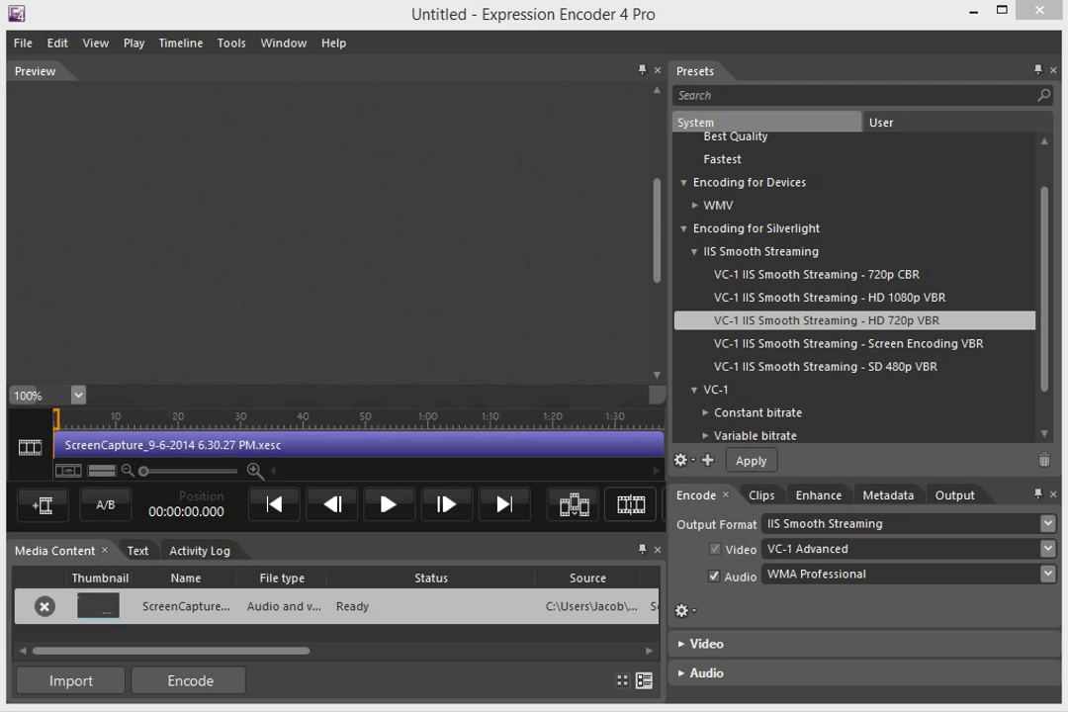
key("super+e")
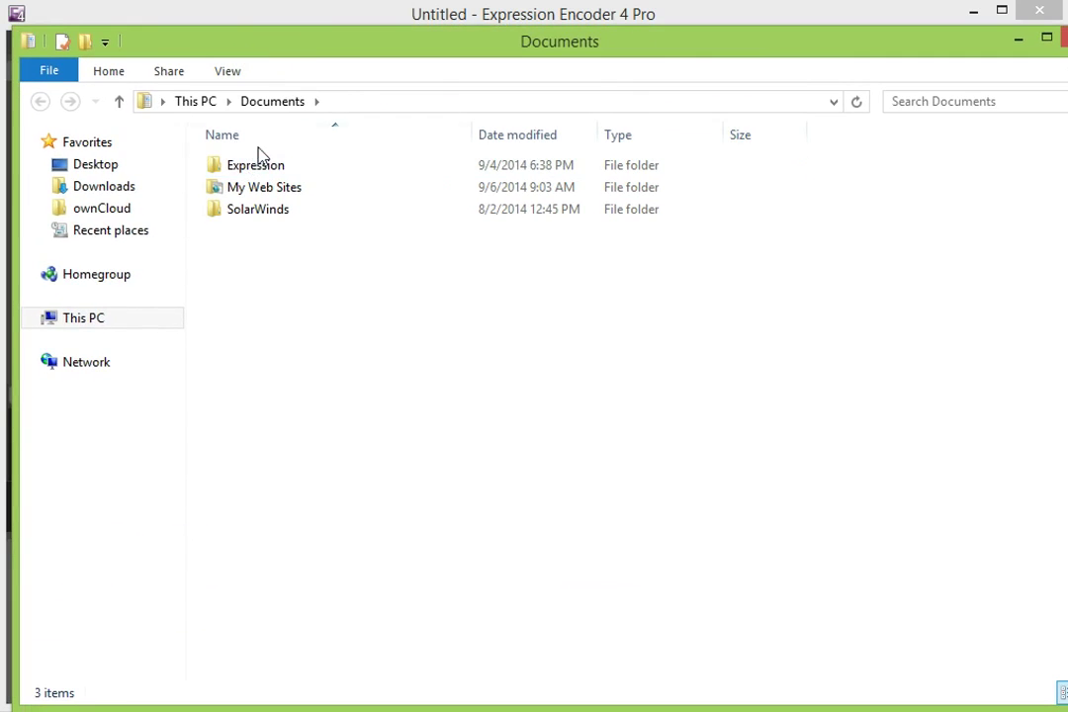
Go into Expression > Expression Encoder > Output and the encode's folder.
double_click(254, 170)
double_click(257, 171)
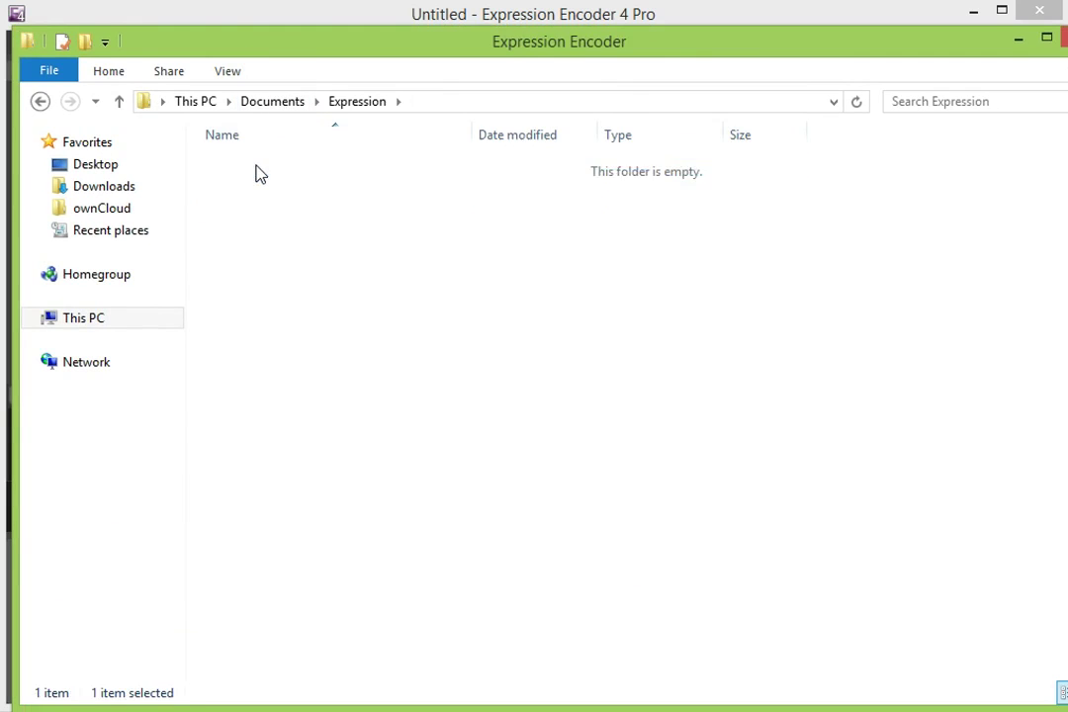
double_click(252, 193)
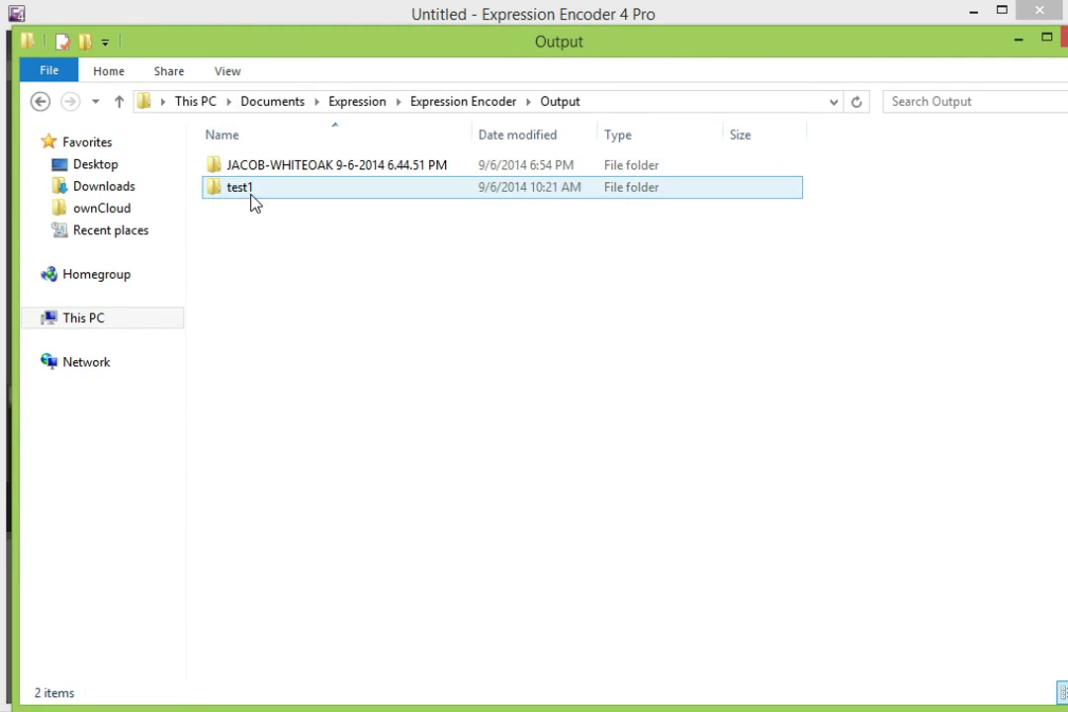
double_click(274, 174)
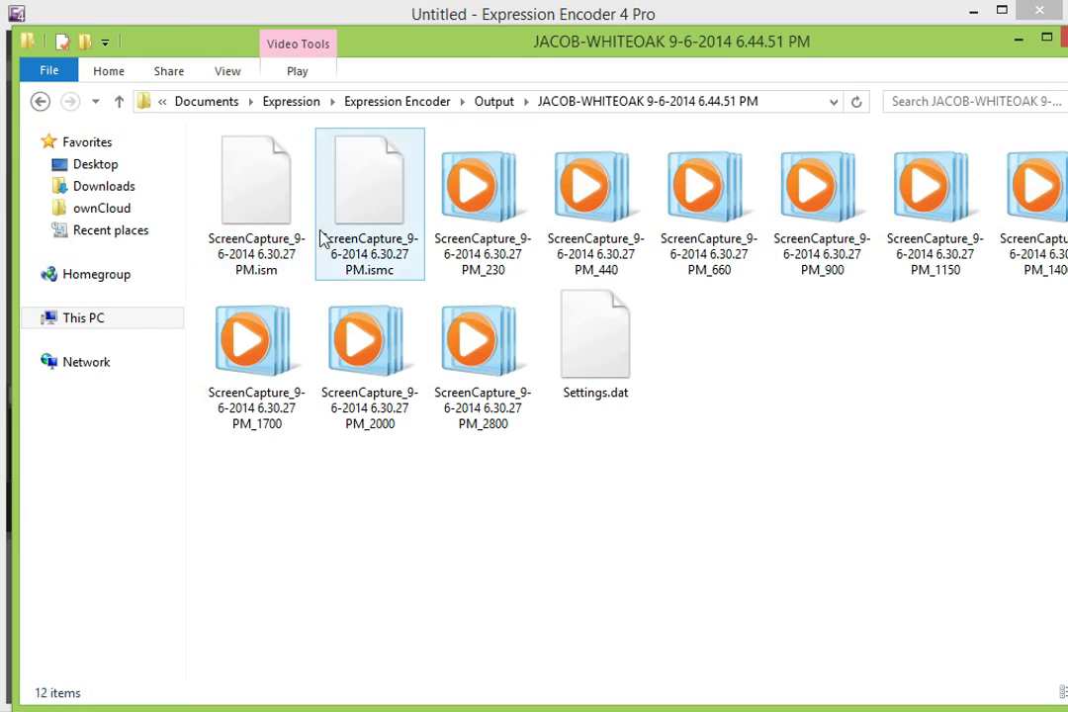
Play and pause the PM_230 video chunk, close the player, and leave Explorer.
left_click(477, 267)
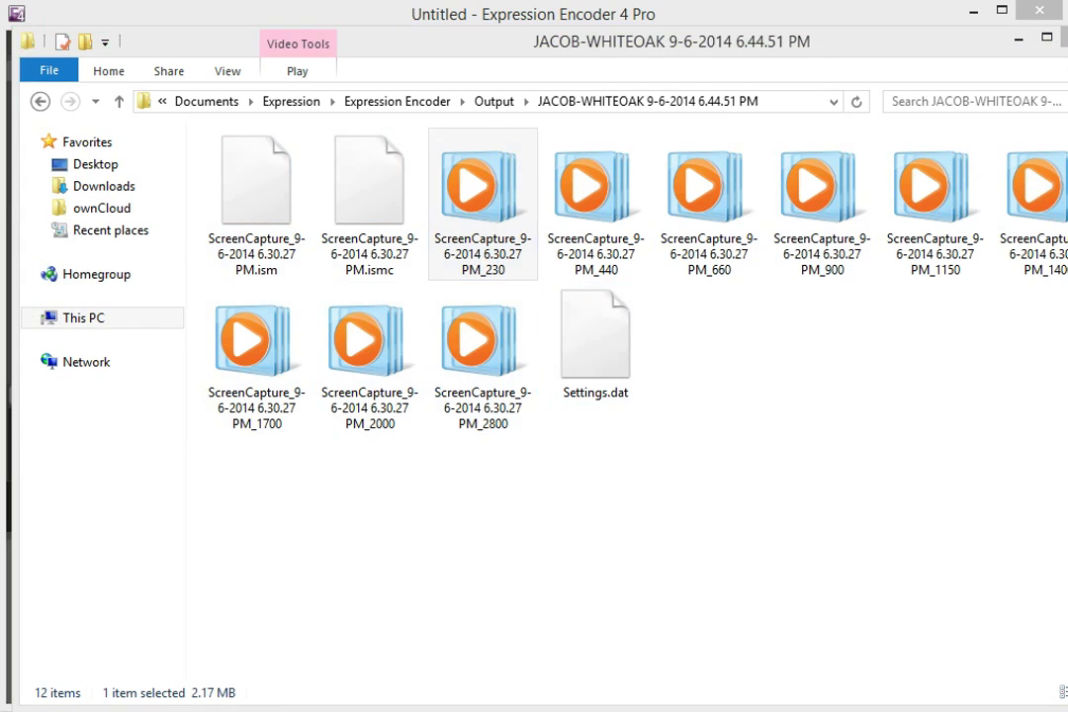
double_click(477, 259)
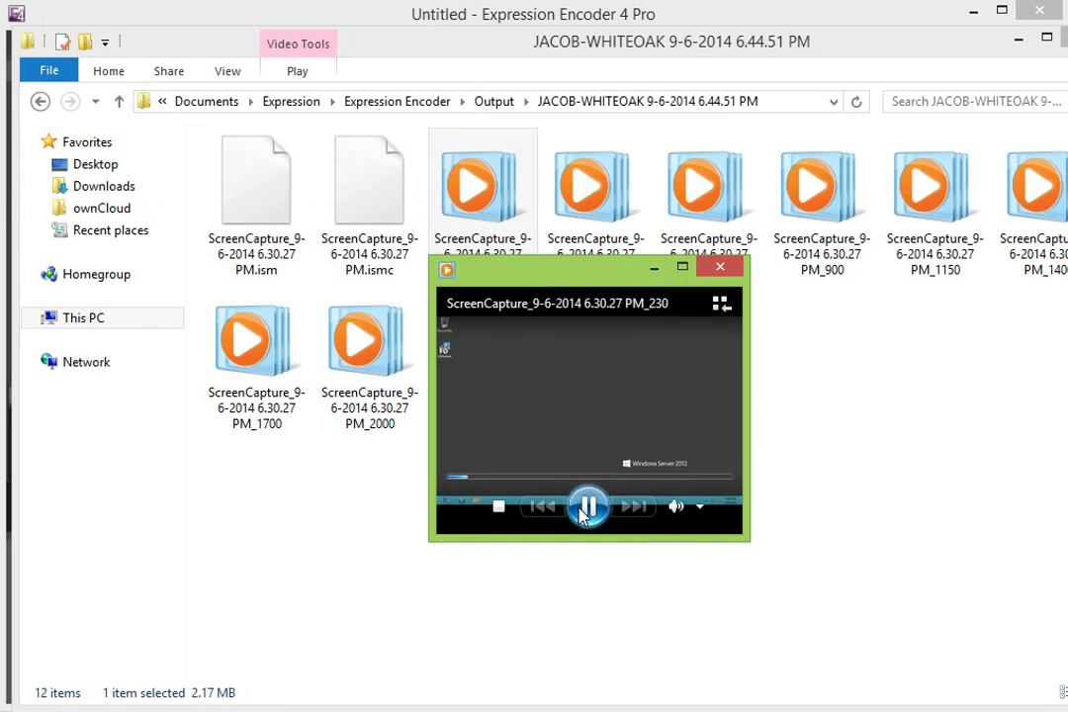
left_click(589, 508)
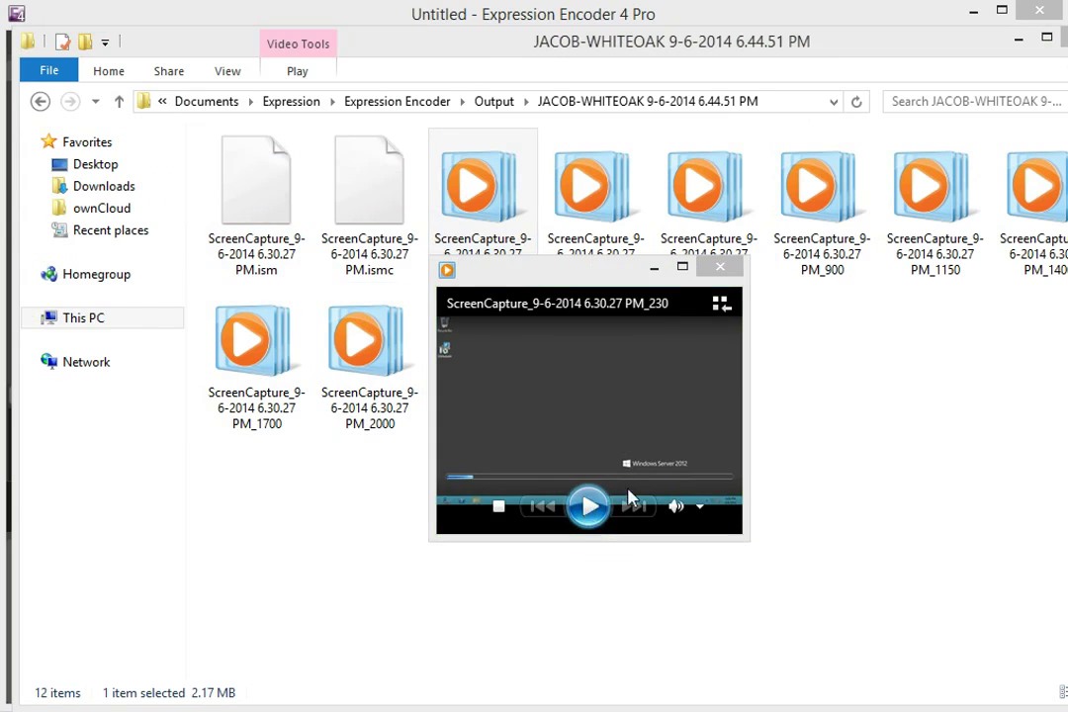
left_click(720, 269)
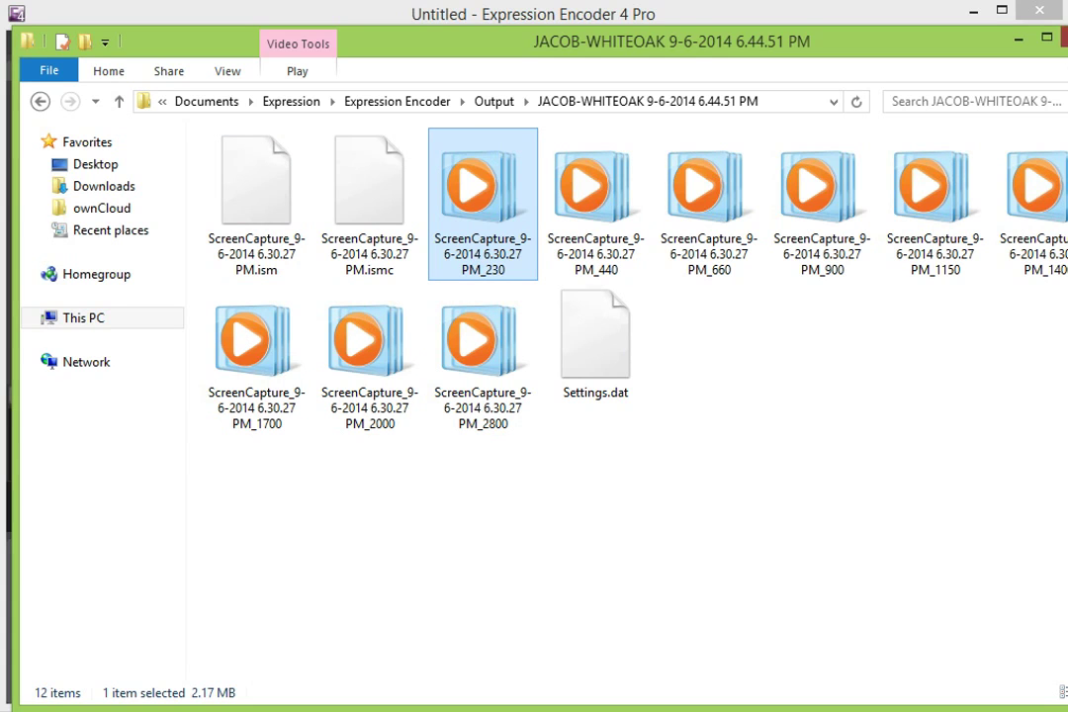
key("alt+Tab")
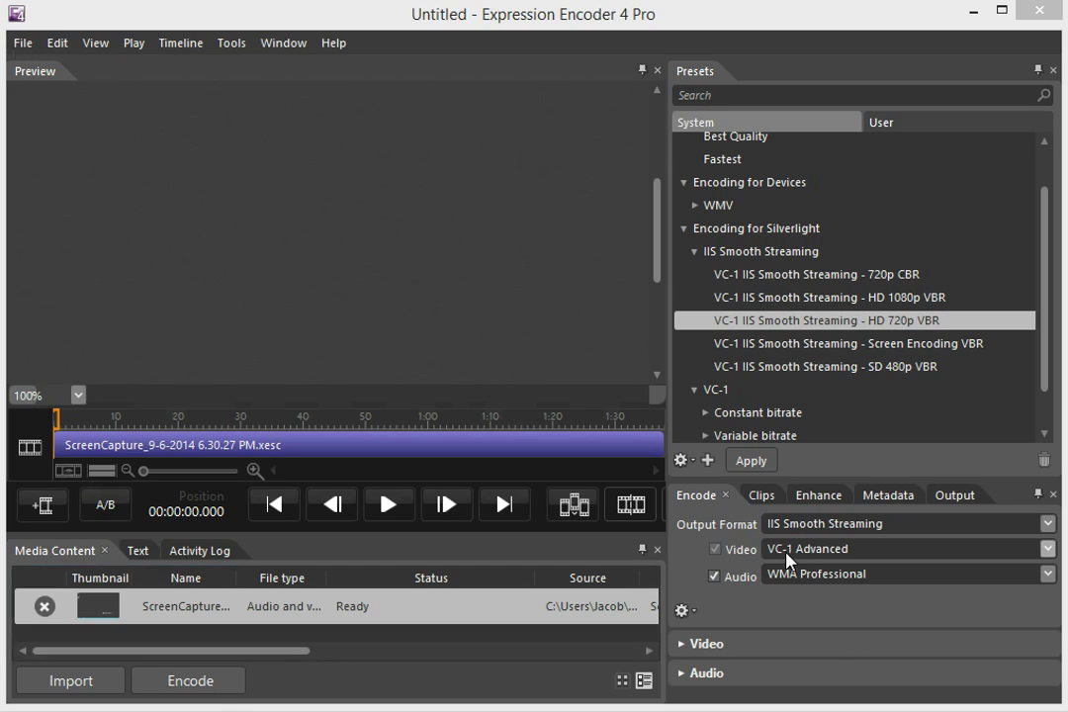
Try MP4 output, dismiss the full-version-only error keeping IIS Smooth Streaming, and switch to Internet Explorer.
left_click(803, 524)
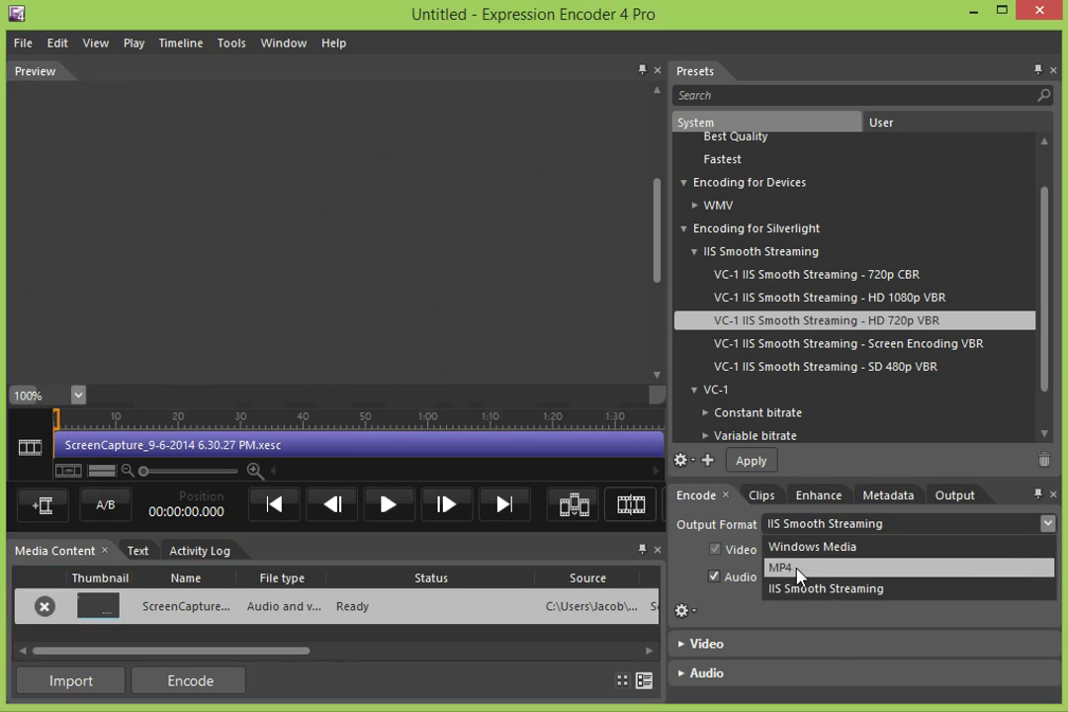
left_click(799, 570)
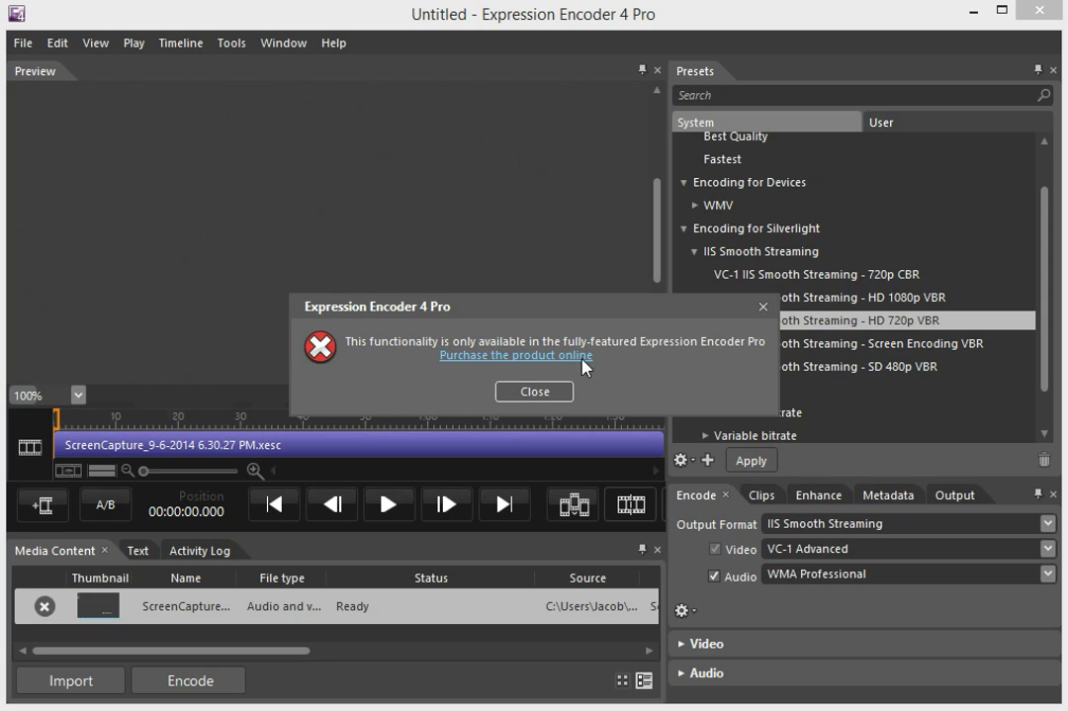
left_click(535, 393)
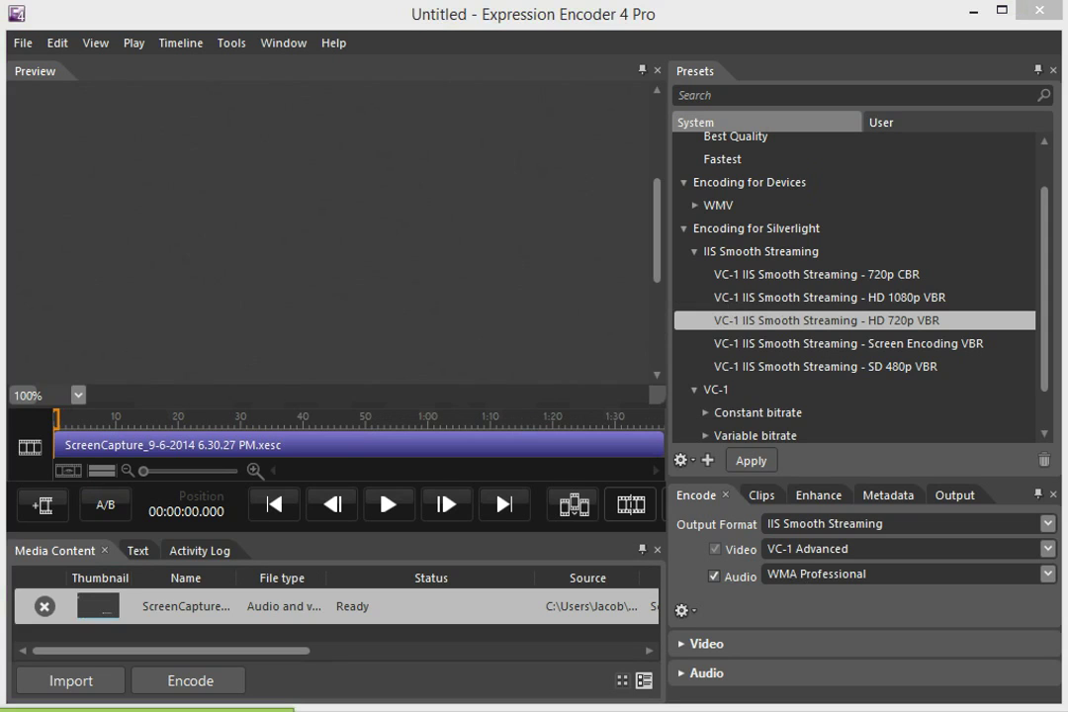
key("alt+Tab")
Open a new tab and load google.com.
left_click(661, 10)
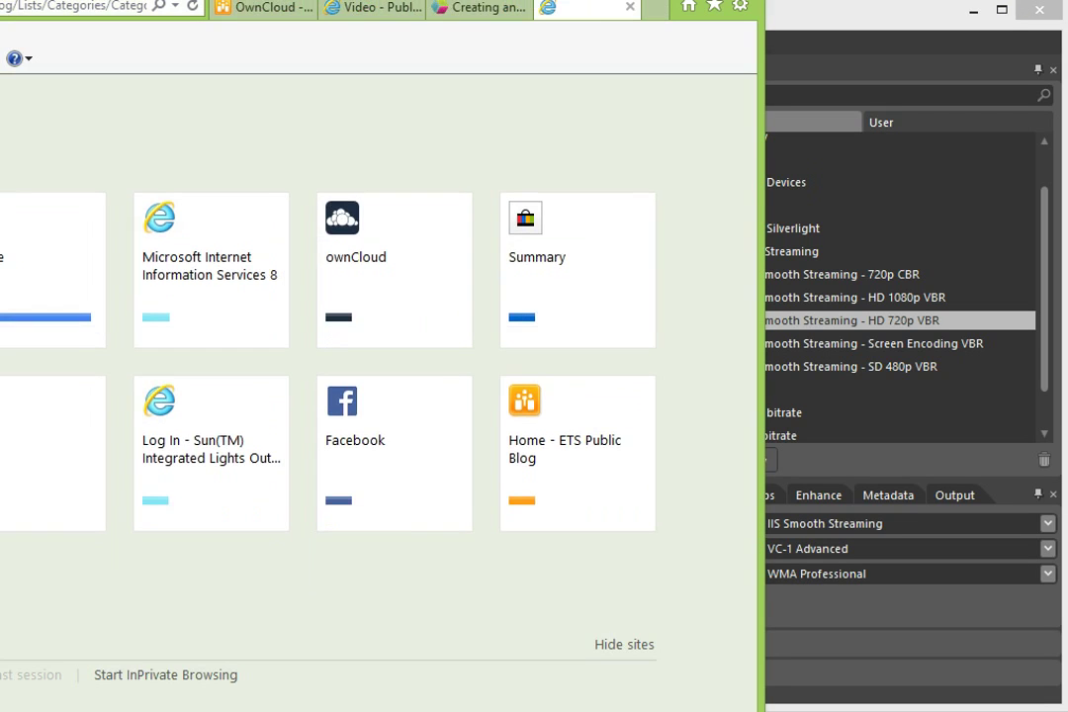
left_click(43, 7)
type("google.com")
key("Return")
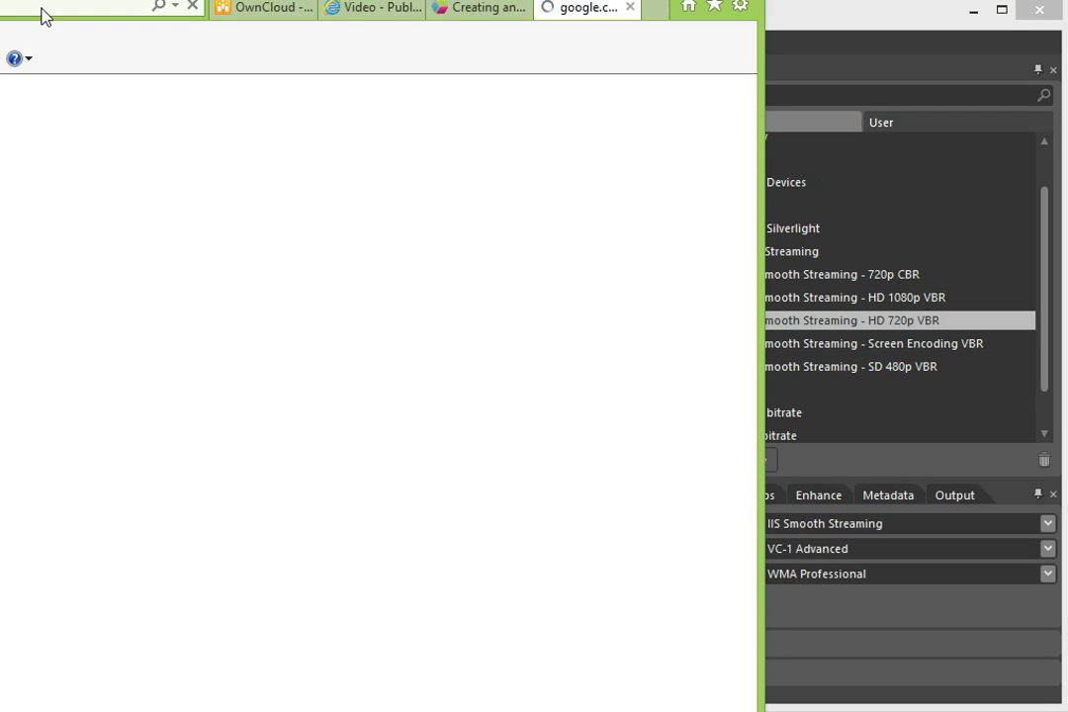
Search for handbrake, open handbrake.fr, then close that tab.
type("s")
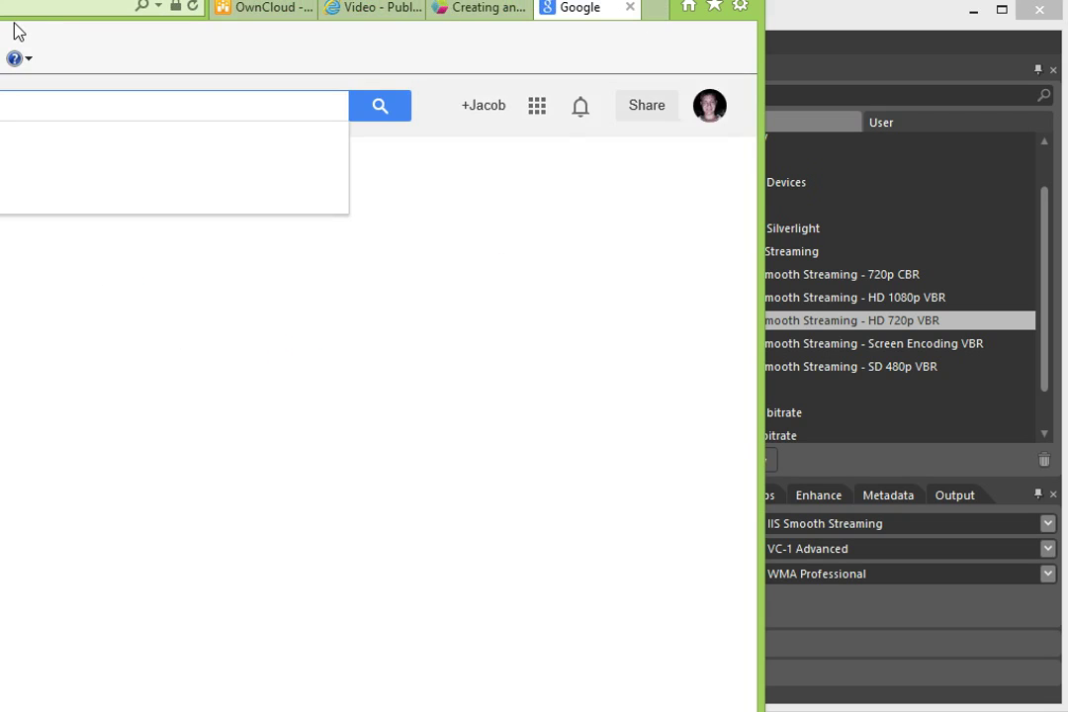
key("Return")
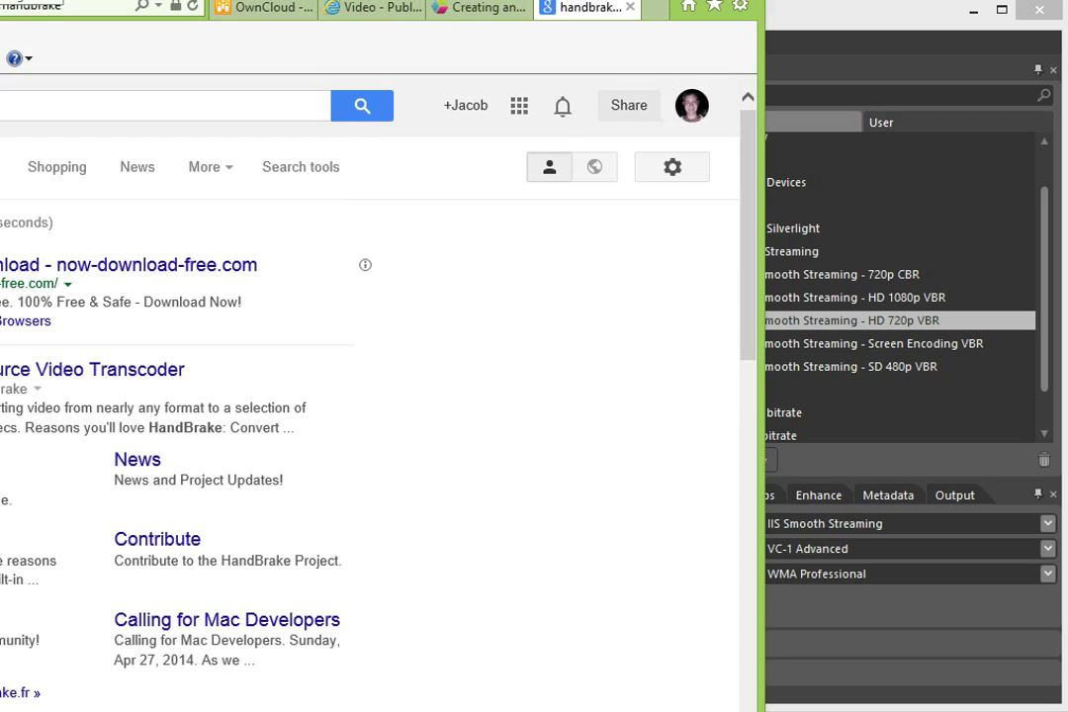
left_click_drag(211, 0, 547, 7)
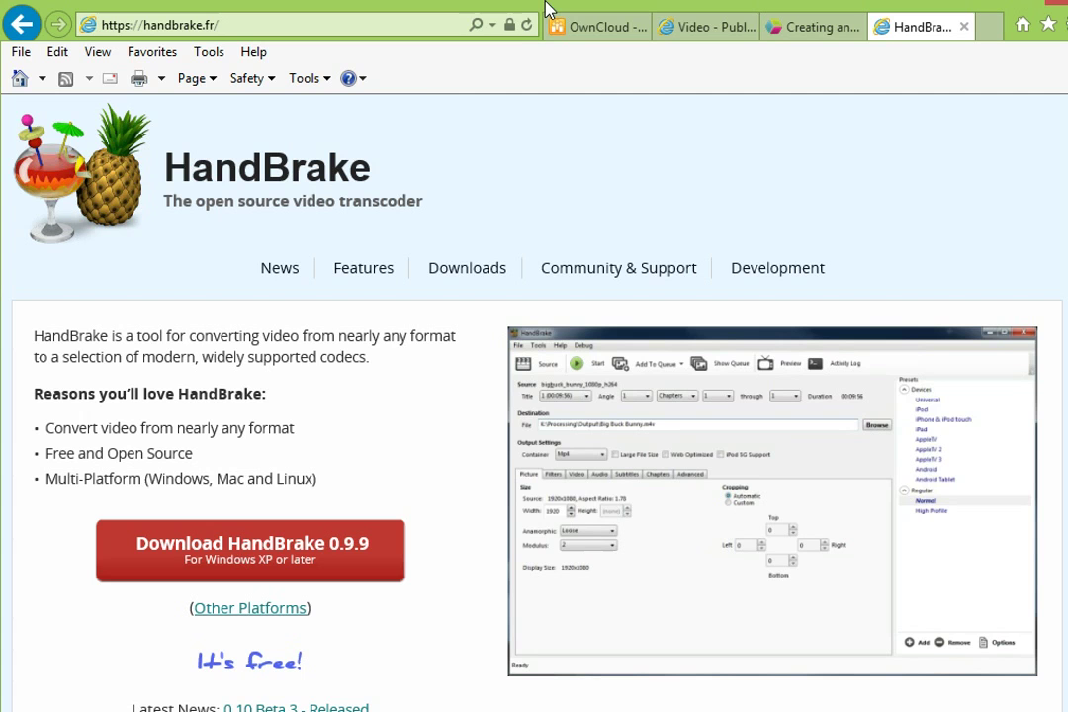
left_click(166, 28)
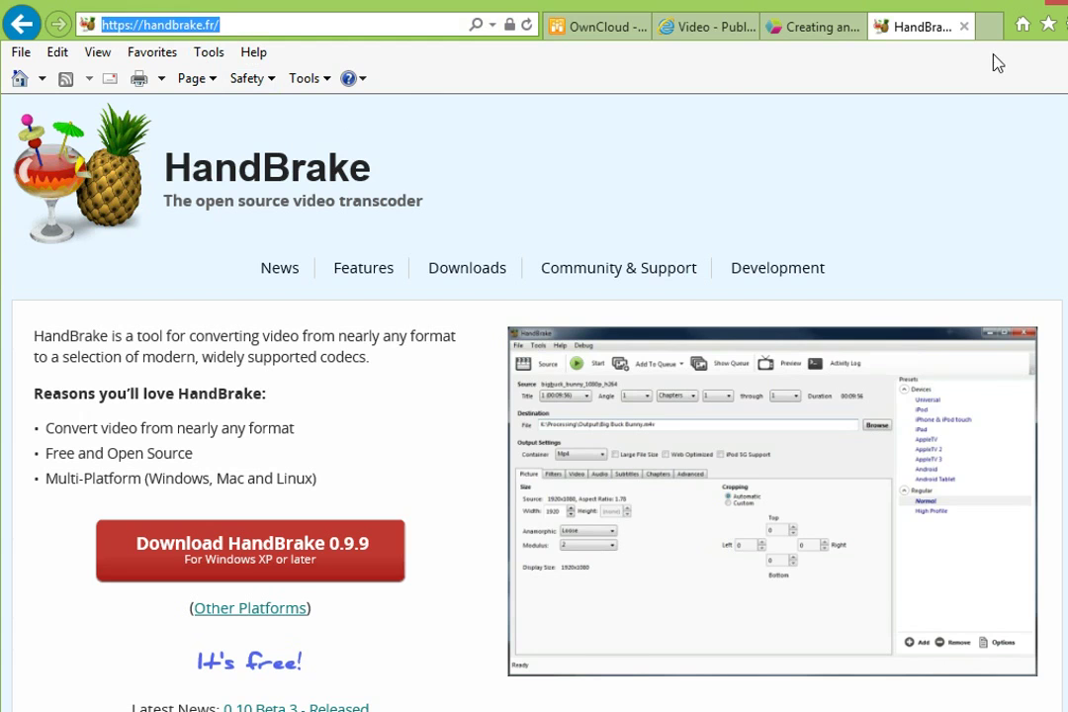
left_click(965, 28)
left_click(960, 5)
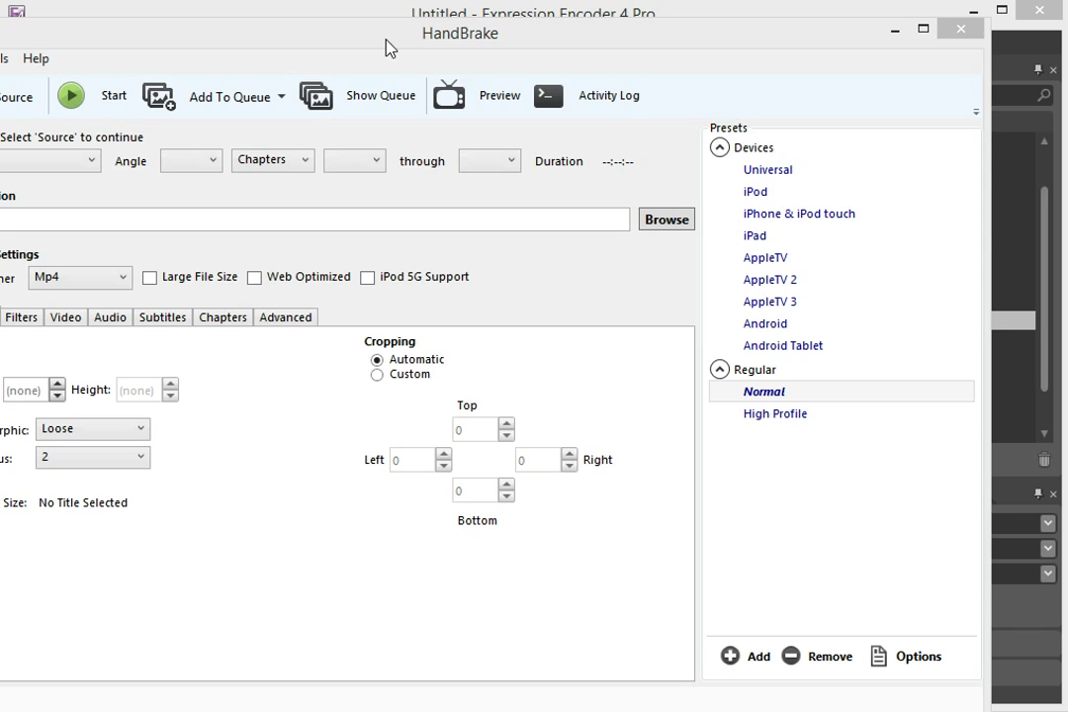
Load the ScreenCapture_9-6-2014 6.30.27 PM capture as HandBrake's source video.
left_click_drag(387, 46, 462, 30)
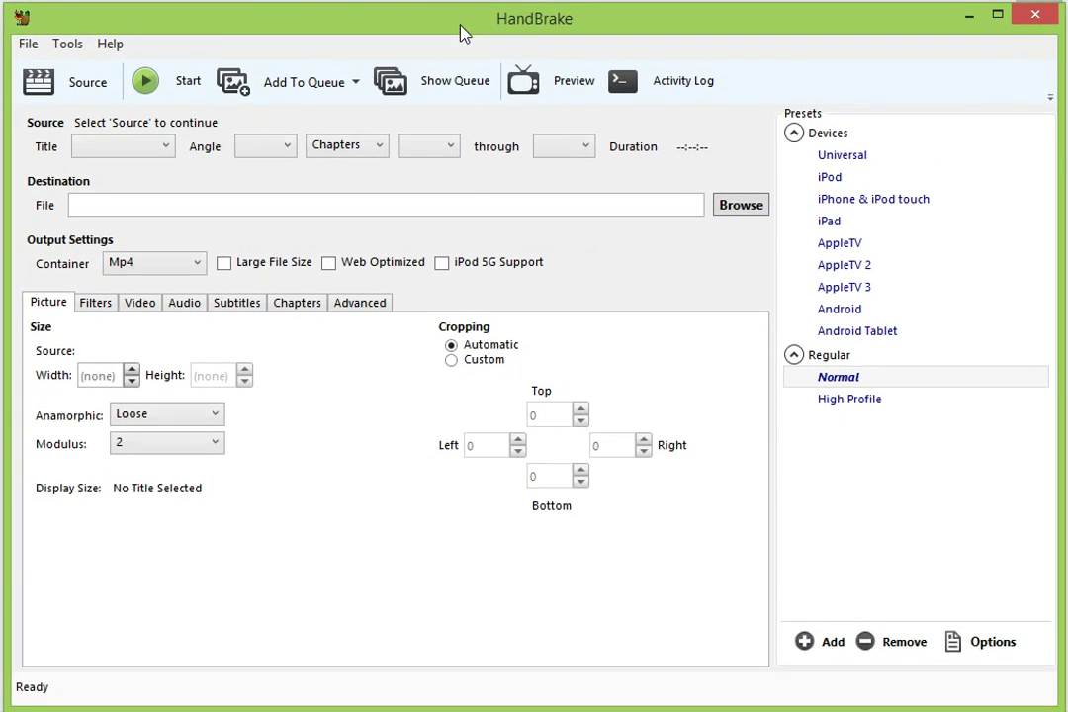
left_click(86, 85)
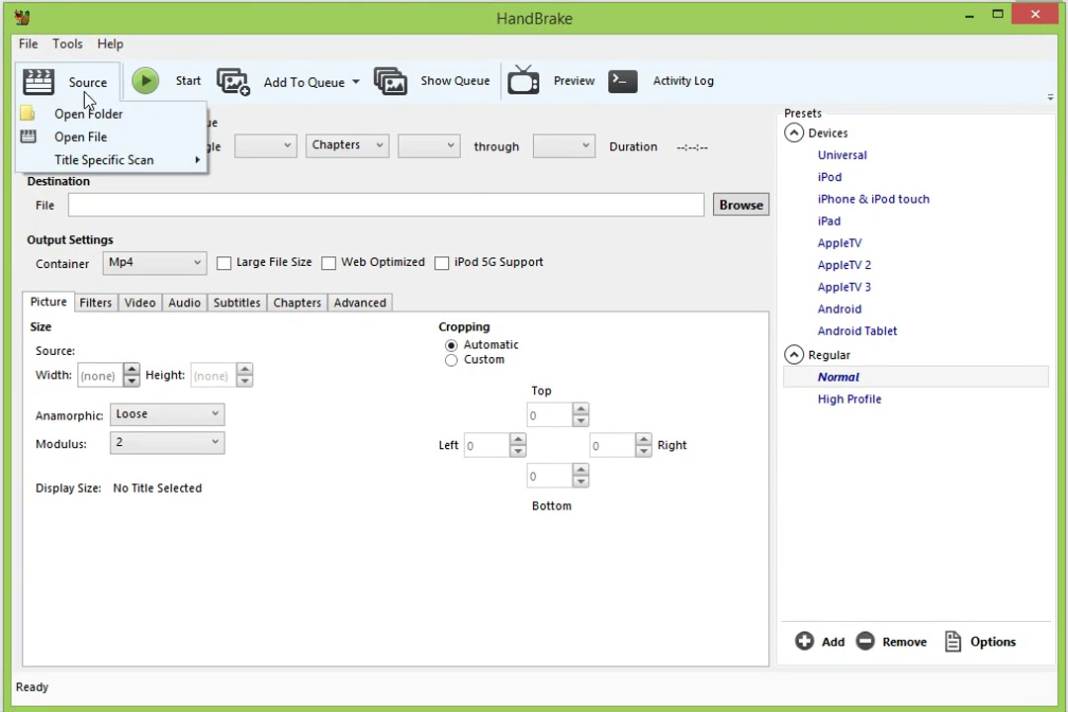
left_click(57, 136)
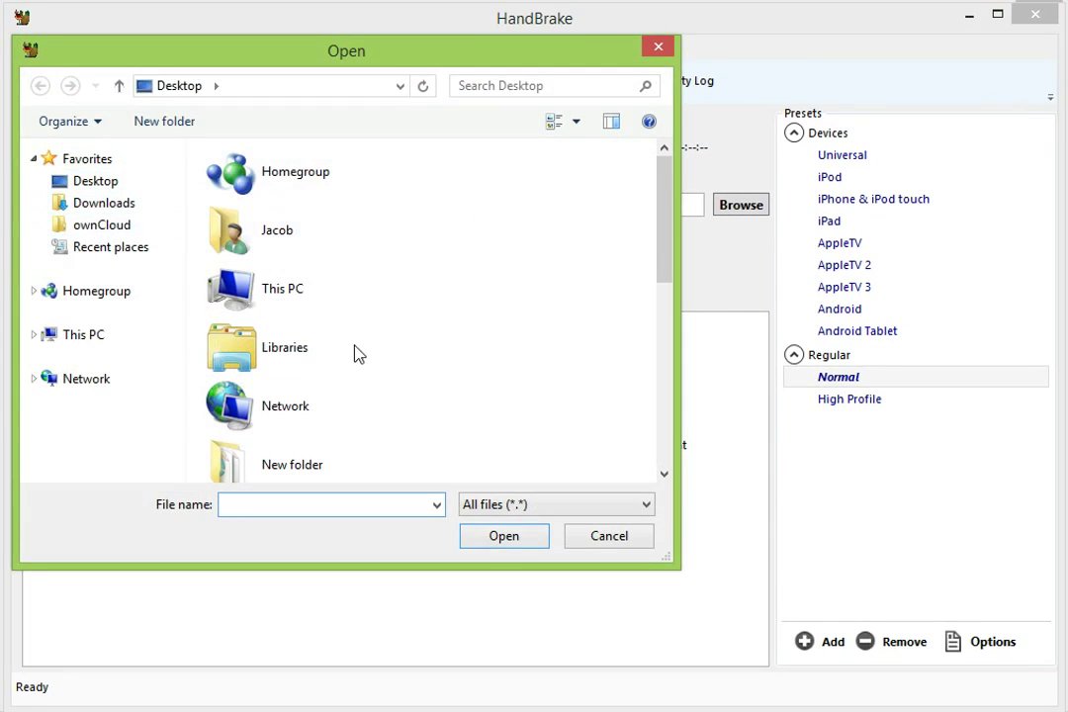
scroll(535, 366, "down", 3)
scroll(532, 366, "down", 3)
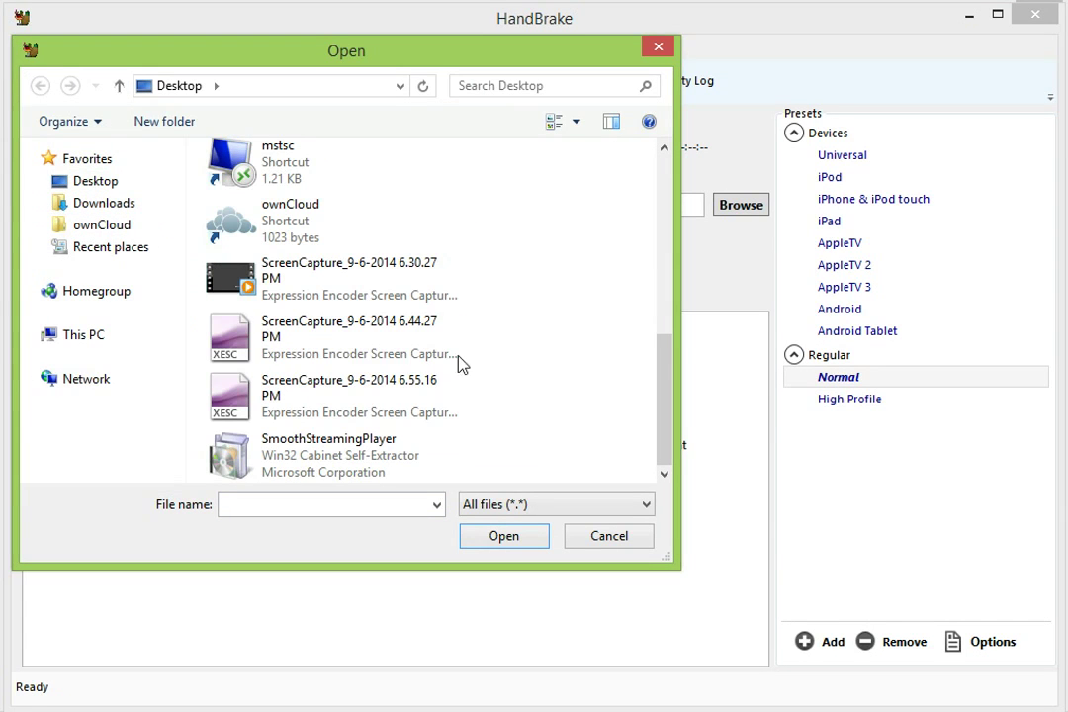
left_click(400, 280)
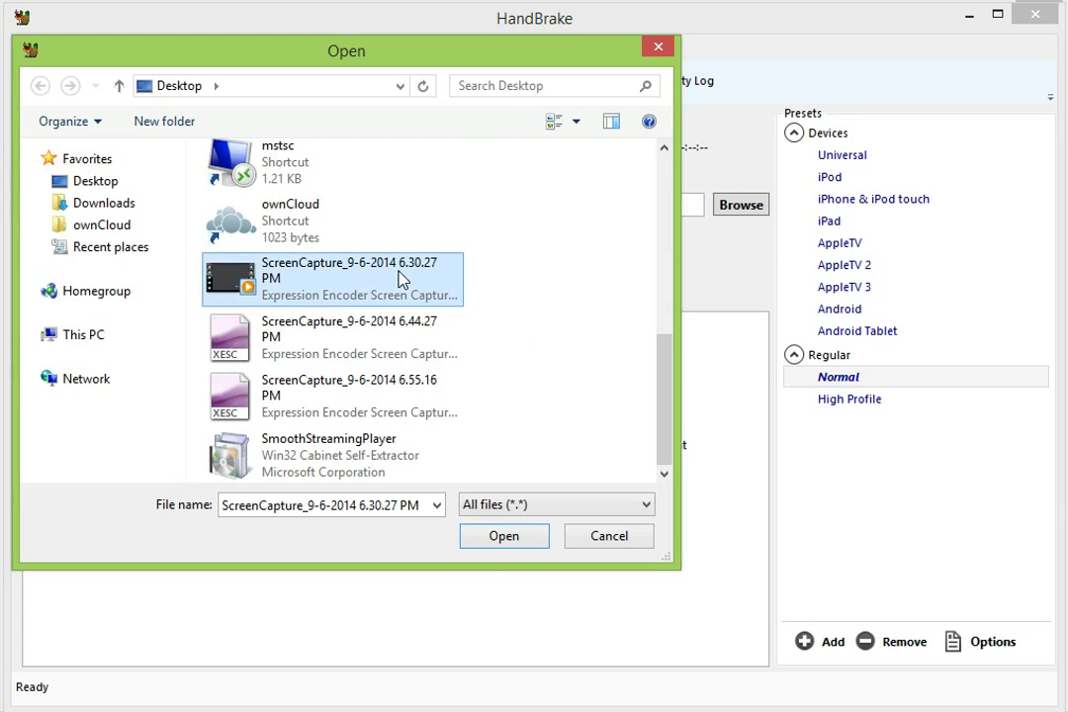
left_click(491, 547)
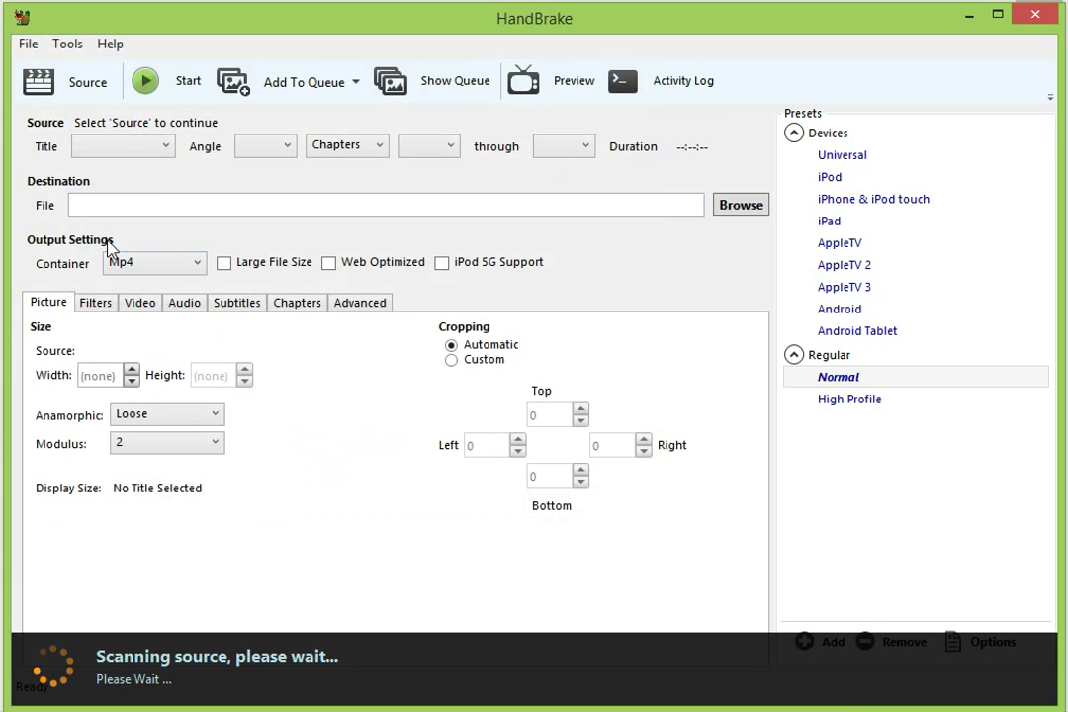
Set the output file to 'Setting up IIS Smooth Stream' on the Desktop.
left_click(720, 206)
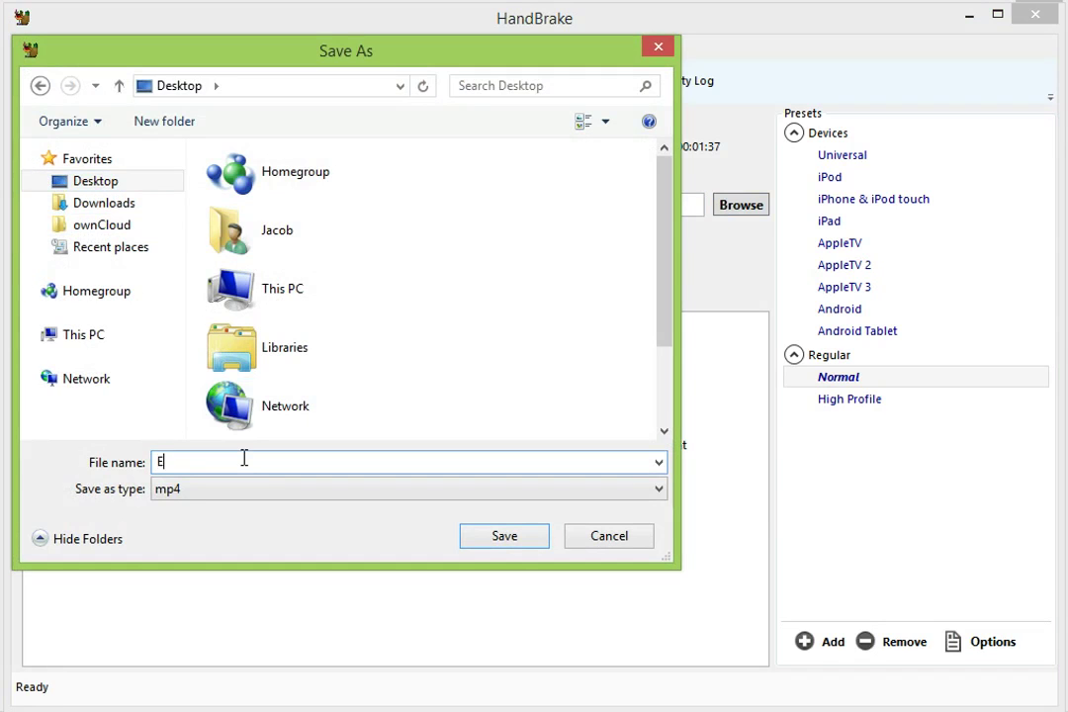
type("Encoder")
key("BackSpace")
key("BackSpace")
key("BackSpace")
key("BackSpace")
key("BackSpace")
key("BackSpace")
key("BackSpace")
type("Se")
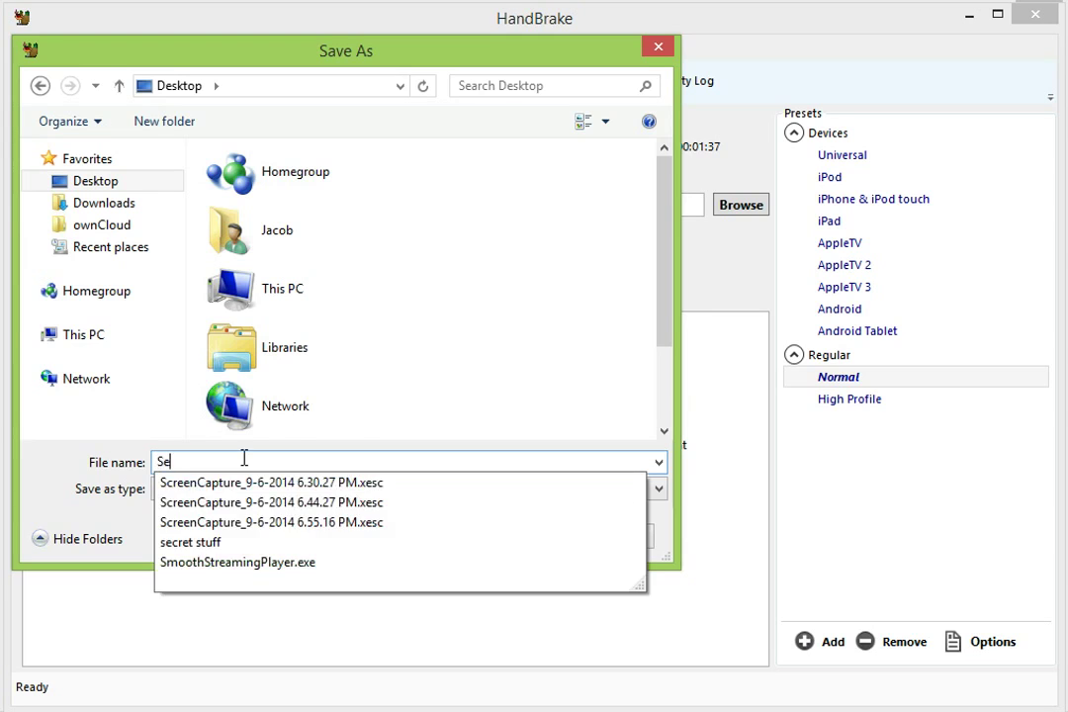
type("tting up IIS")
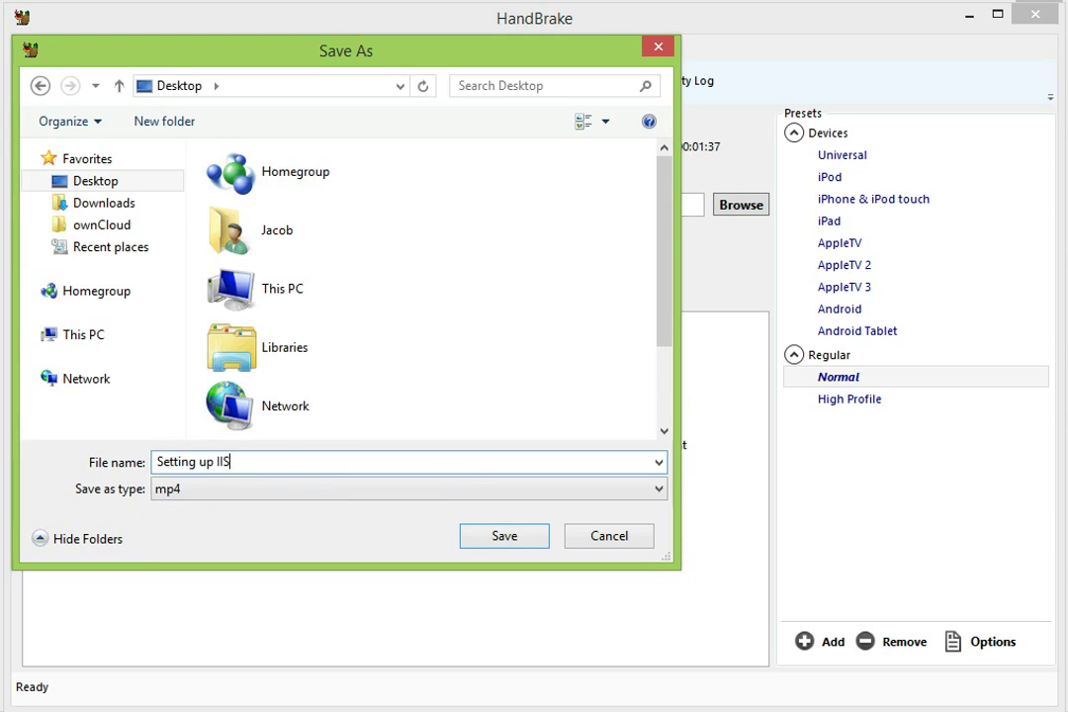
type(" Smooth Stream")
key("Return")
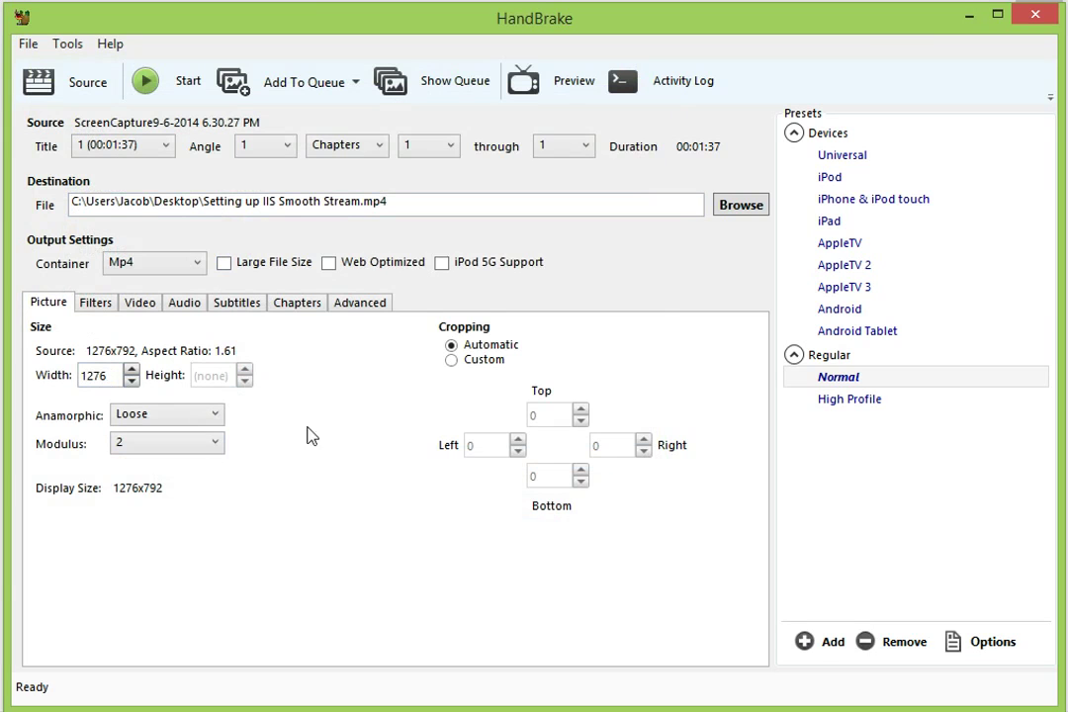
Review the filter, video and audio settings, then encode the Normal-preset H.264 MP4 until the queue finishes.
left_click(99, 307)
left_click(140, 308)
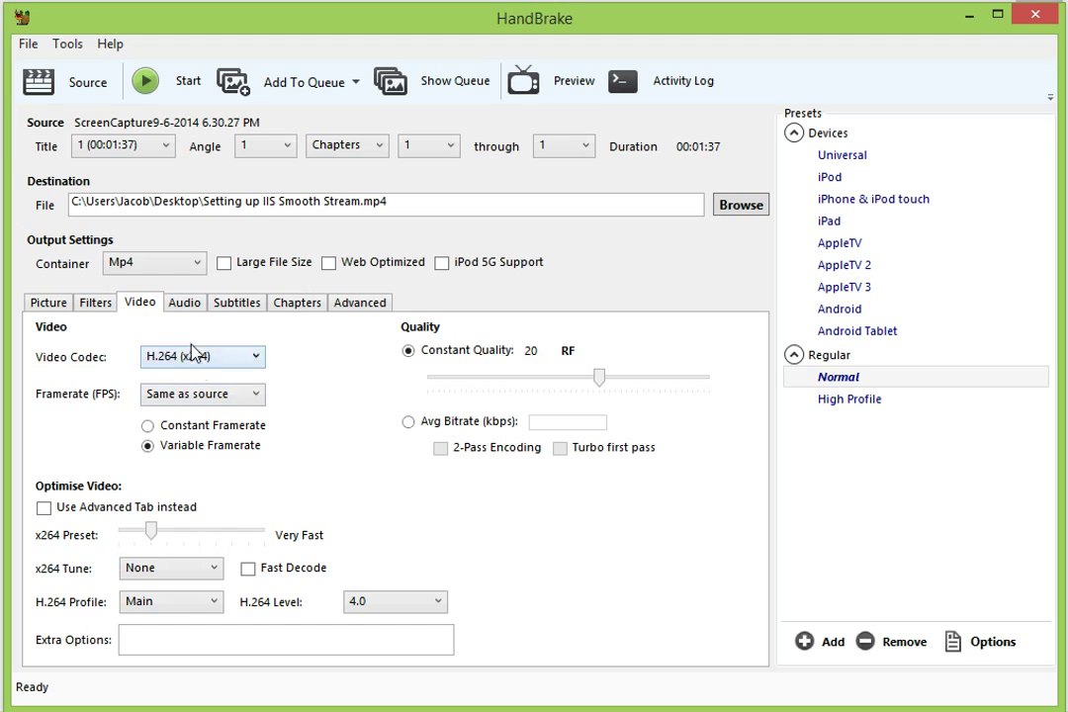
left_click(194, 312)
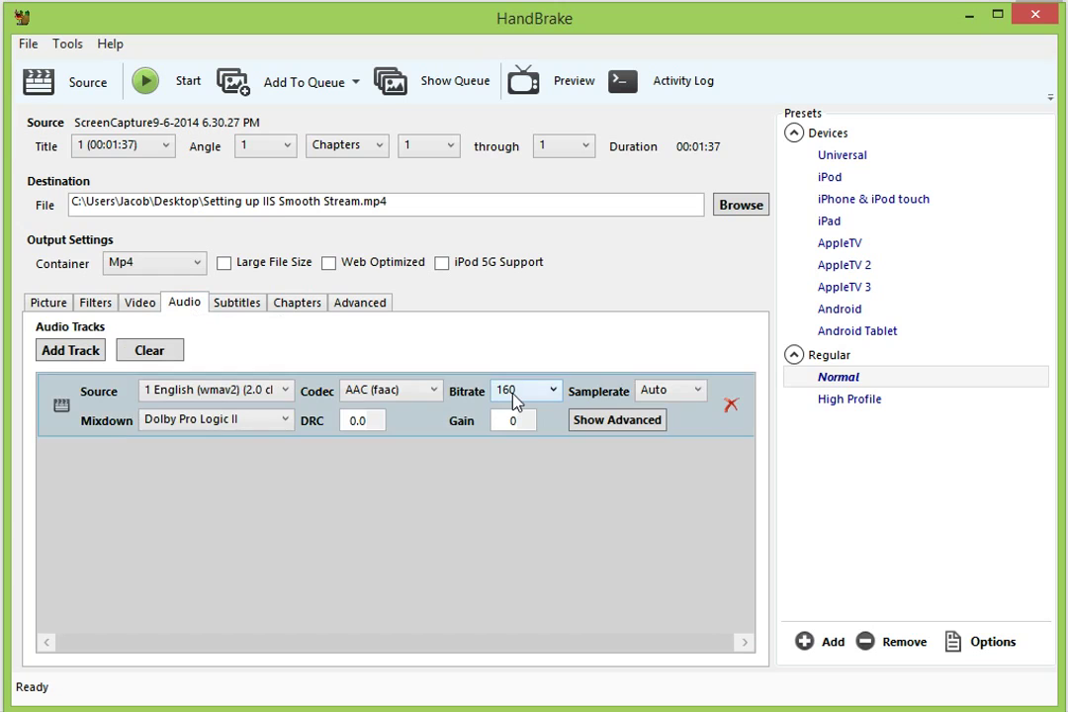
left_click(48, 304)
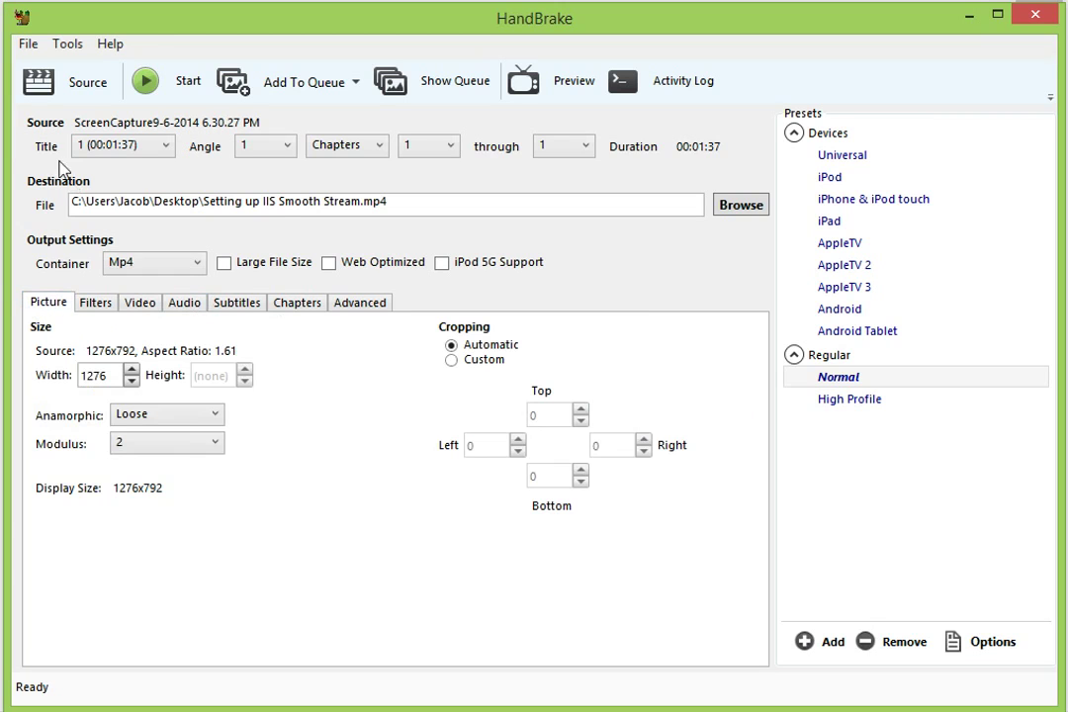
left_click(158, 86)
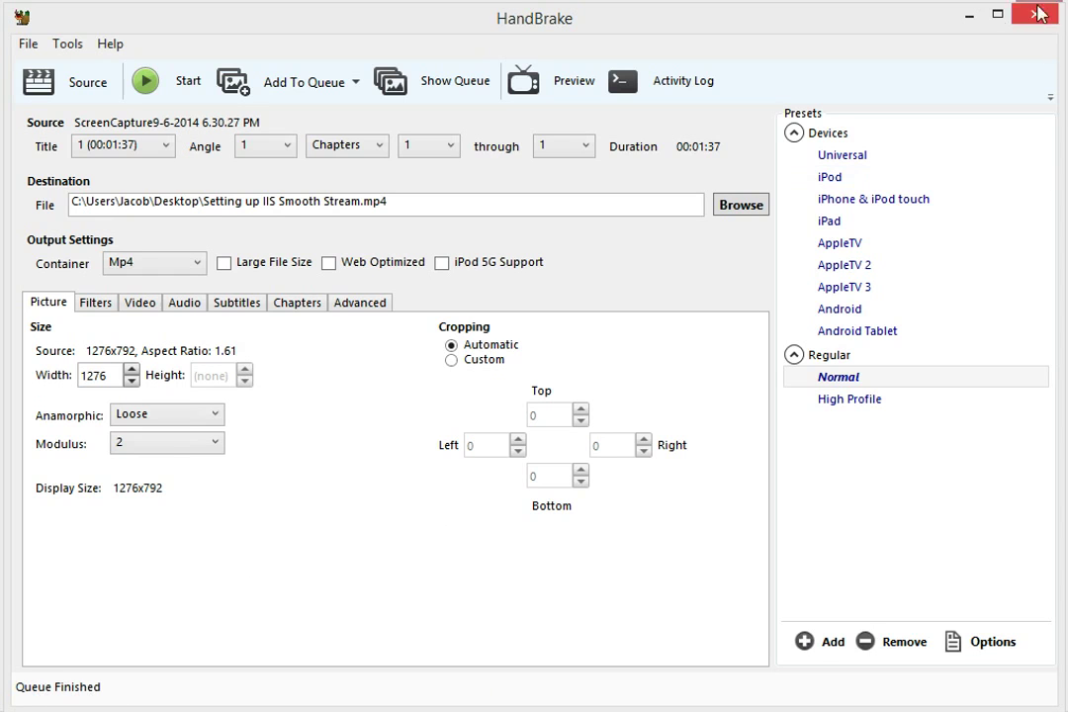
left_click(971, 16)
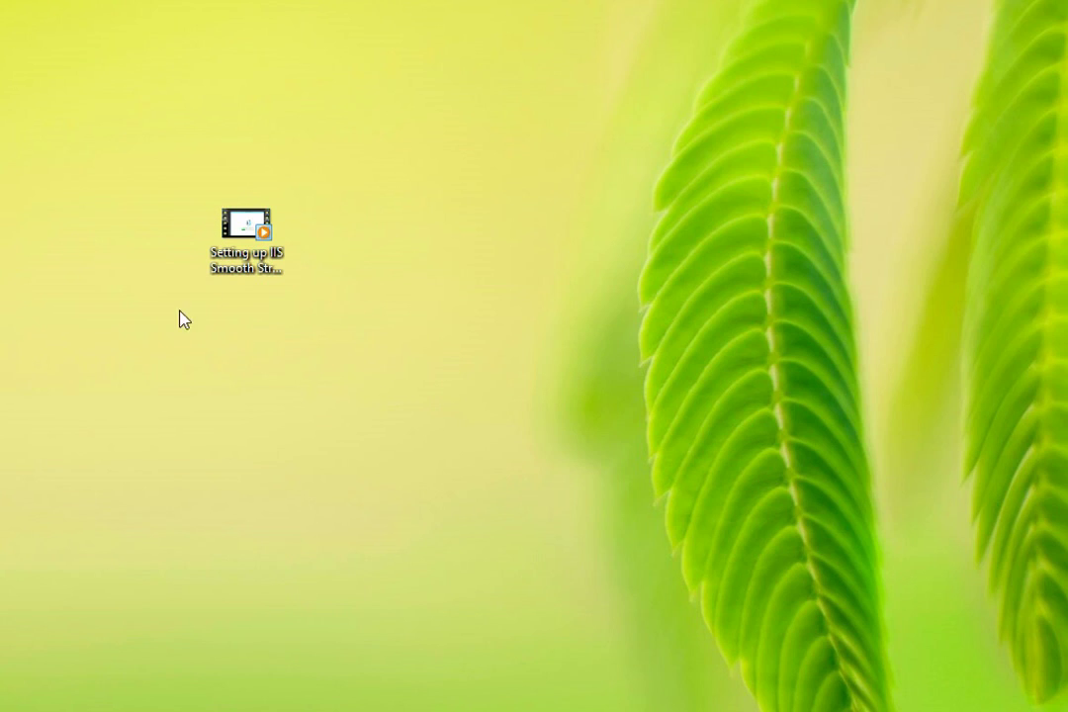
Select the new Setting up IIS Smooth Stream video icon on the desktop, then deselect it.
left_click_drag(314, 321, 274, 247)
left_click_drag(206, 168, 202, 169)
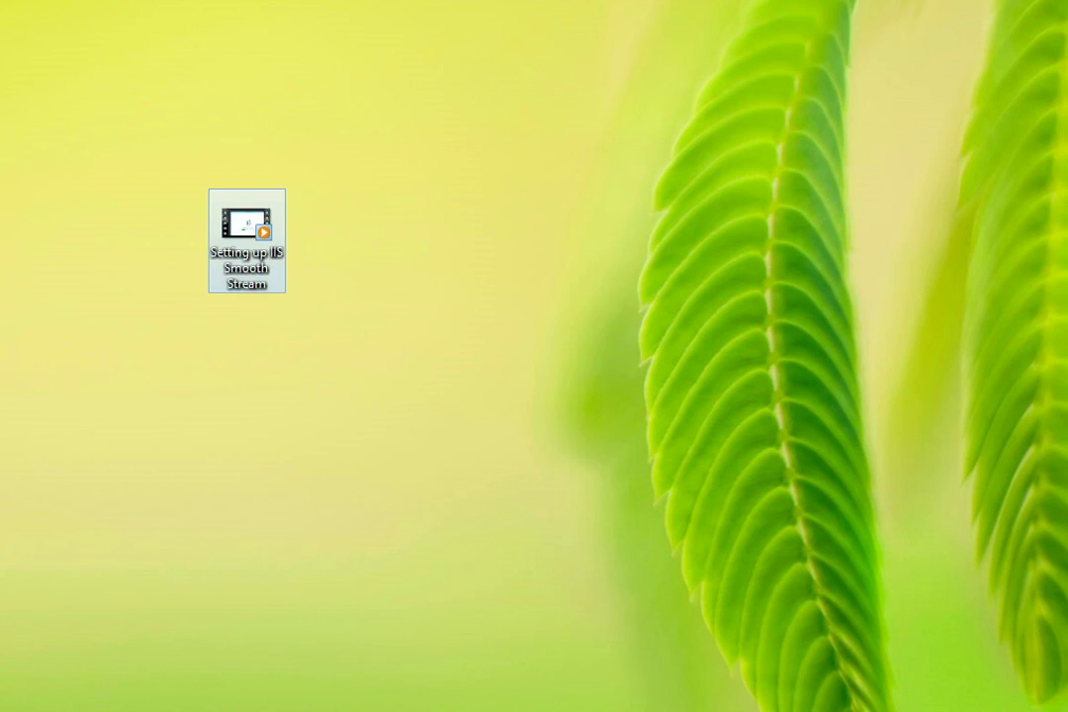
left_click(183, 177)
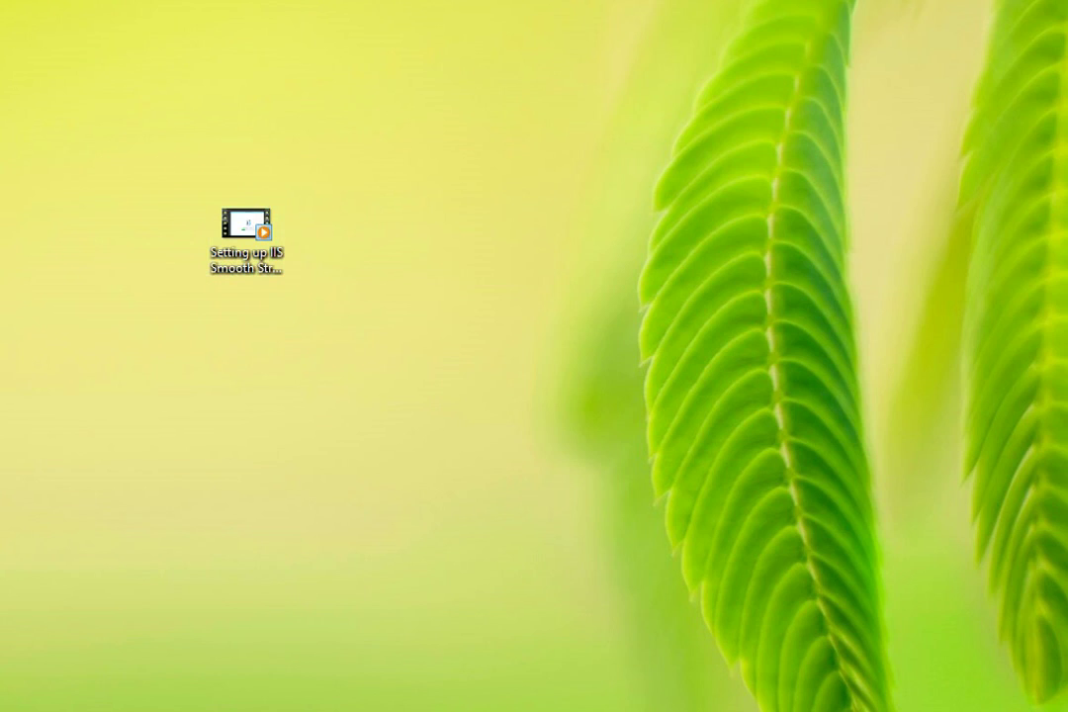